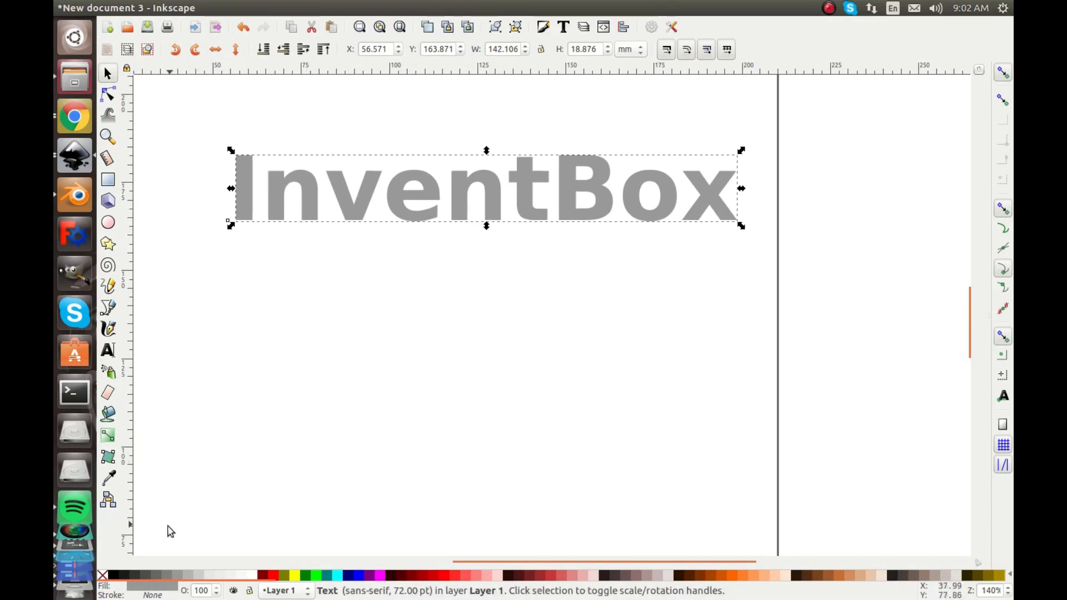
# Step: Fill the selected copy of the InventBox text with black and lower it to the bottom, behind the grey text
pyautogui.moveTo(365, 224); pyautogui.dragTo(360, 252)
pyautogui.hotkey('ctrl', 'z')
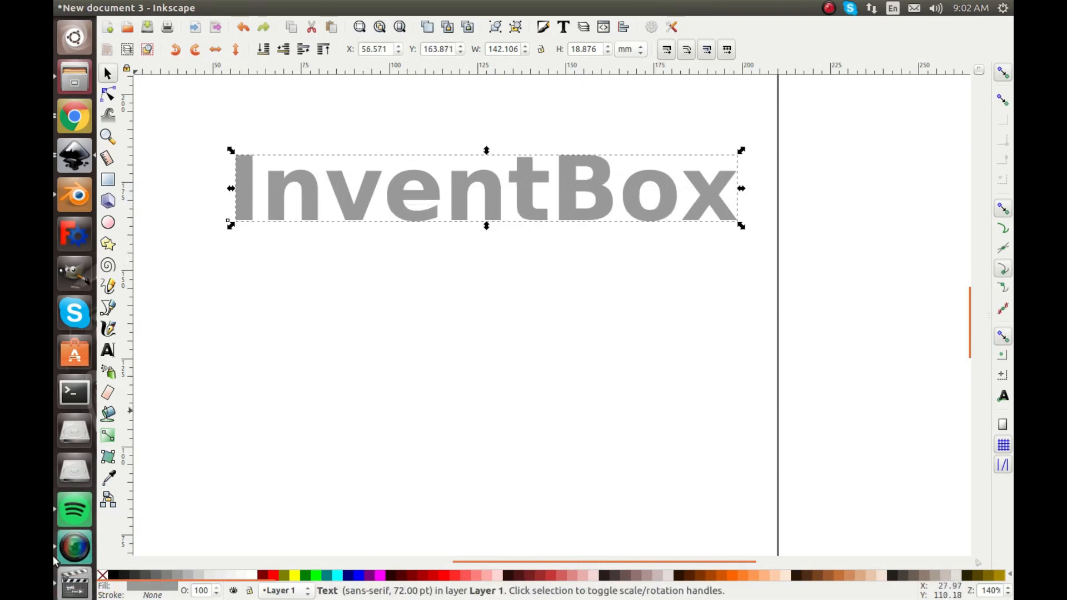
pyautogui.click(110, 576)
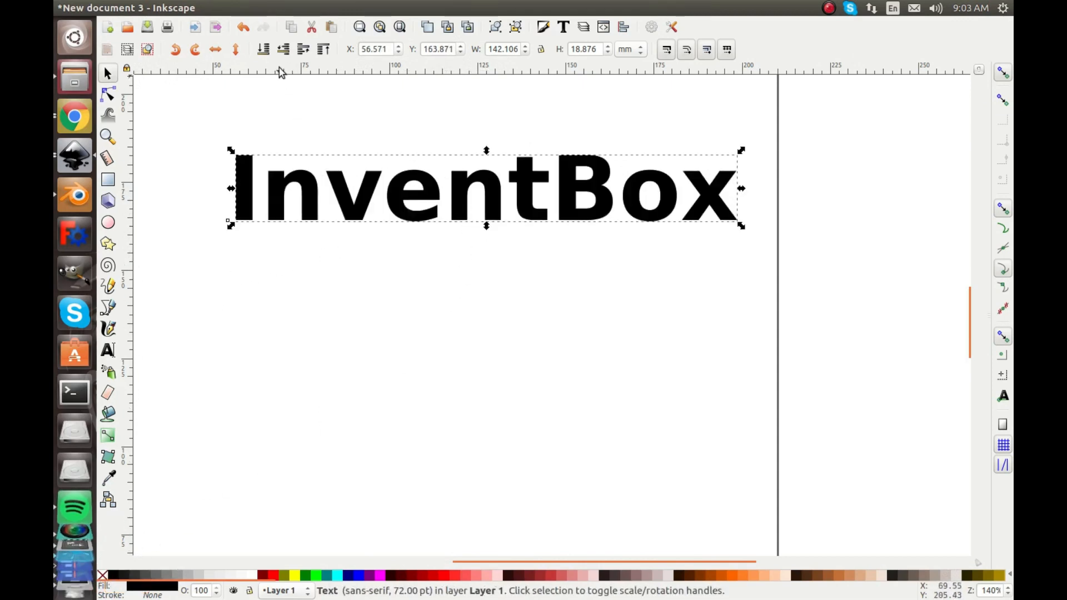
pyautogui.click(264, 49)
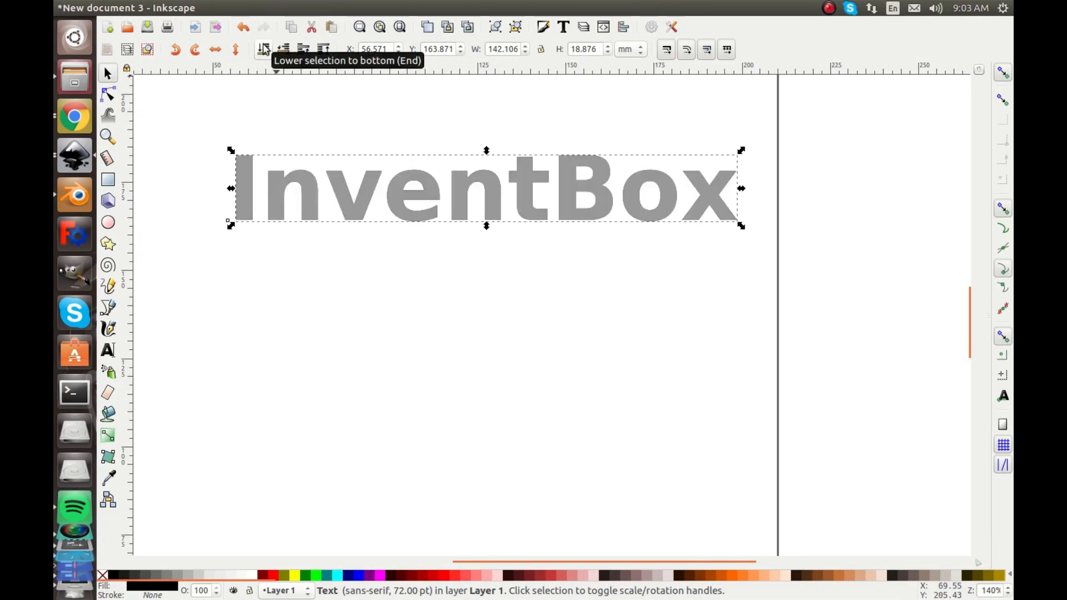
# Step: Offset the black copy down and right from the grey text as a hard shadow, placing it at X 58.159, Y 162.284 mm
pyautogui.press('Down')
pyautogui.press('Down')
pyautogui.press('Right')
pyautogui.press('Right')
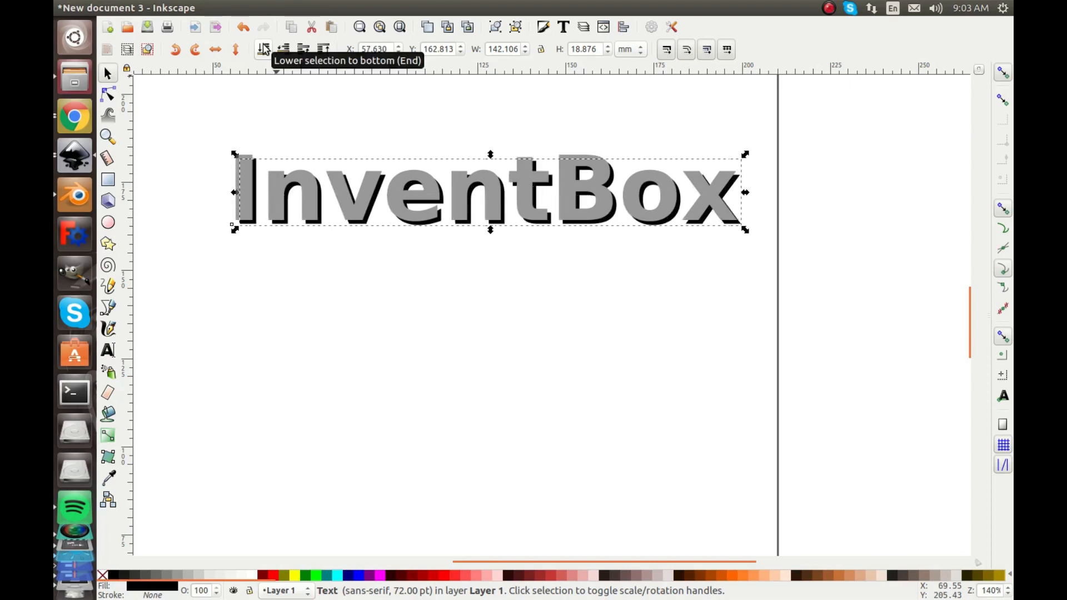
pyautogui.press('Down')
pyautogui.press('Down')
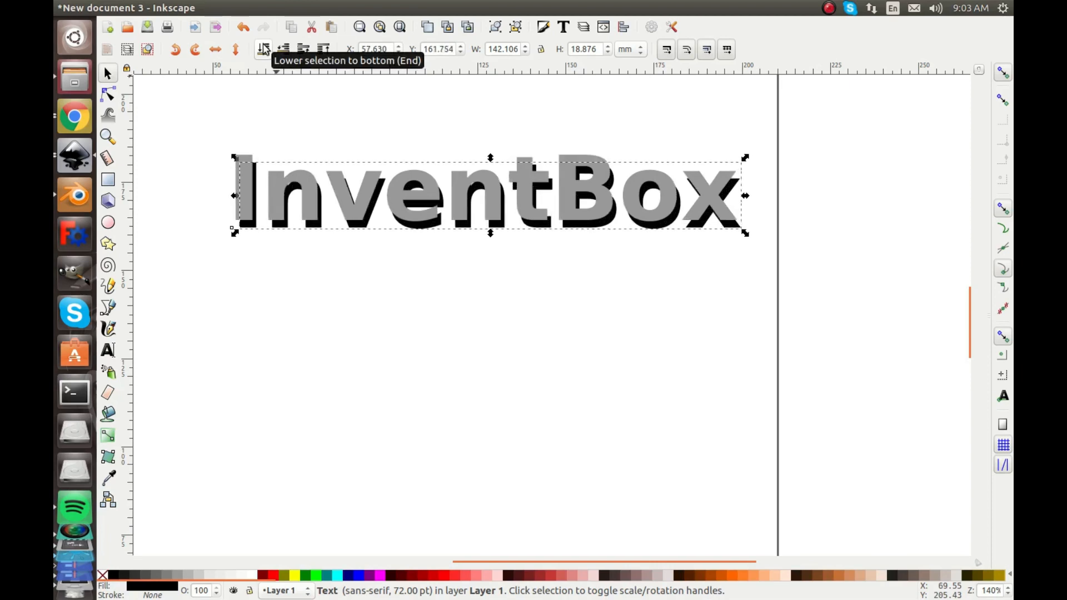
pyautogui.press('Right')
pyautogui.press('Right')
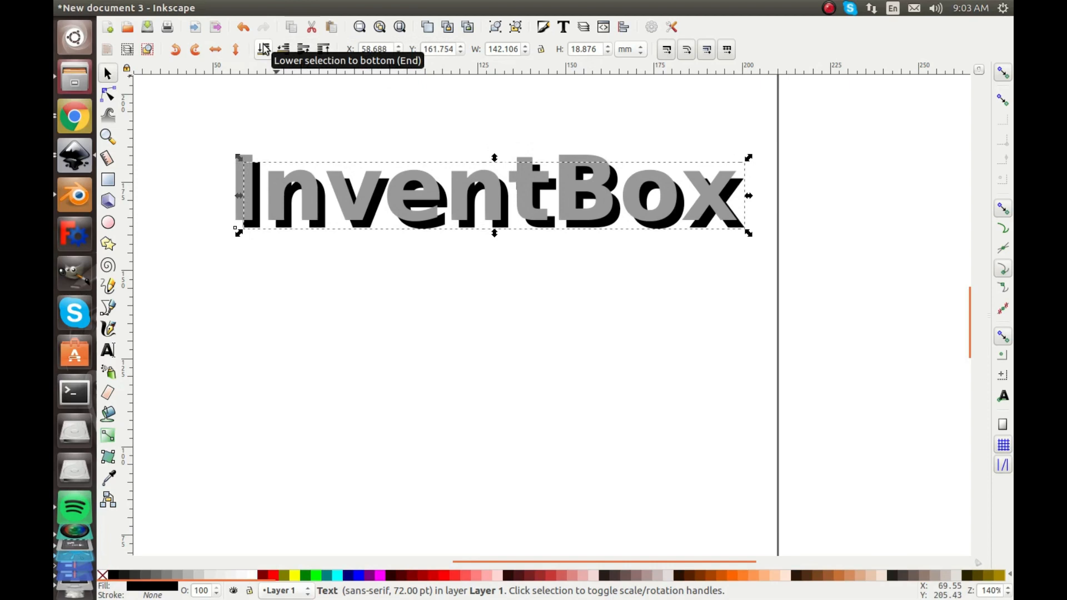
pyautogui.press('Left')
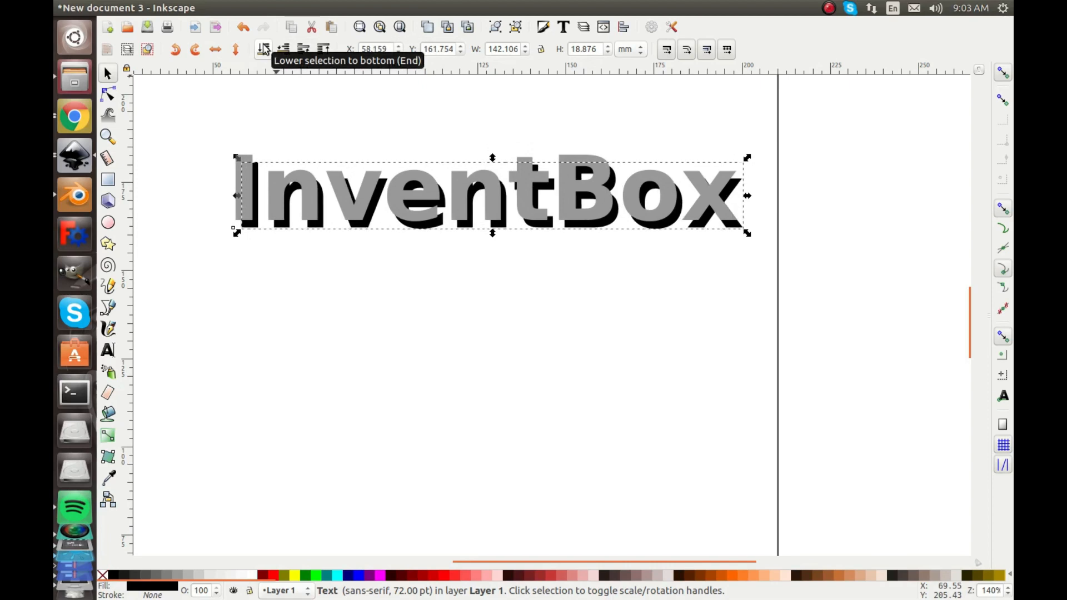
pyautogui.press('Up')
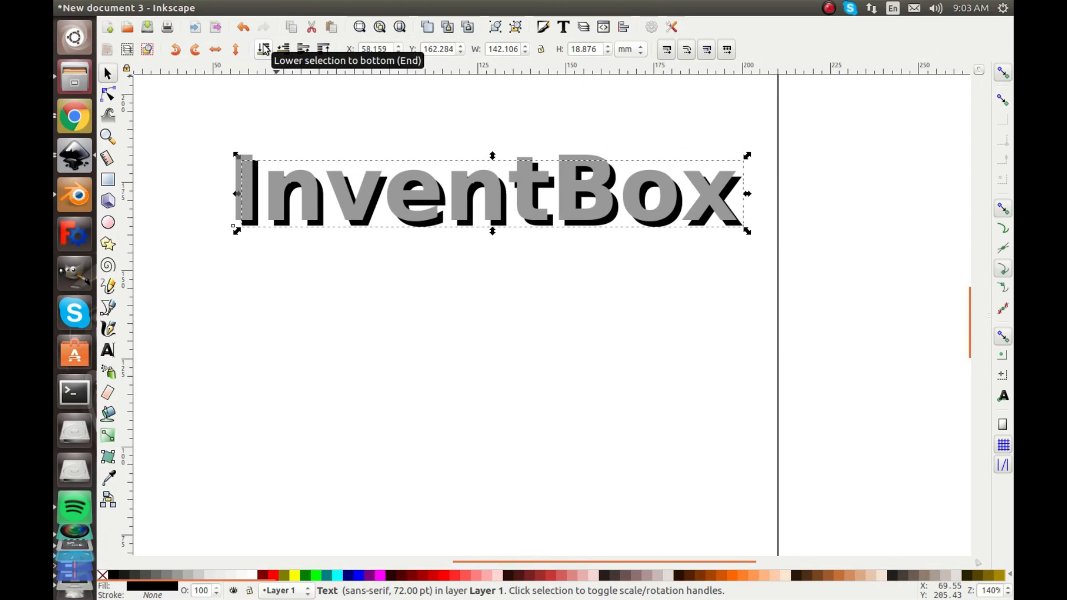
pyautogui.press('Left')
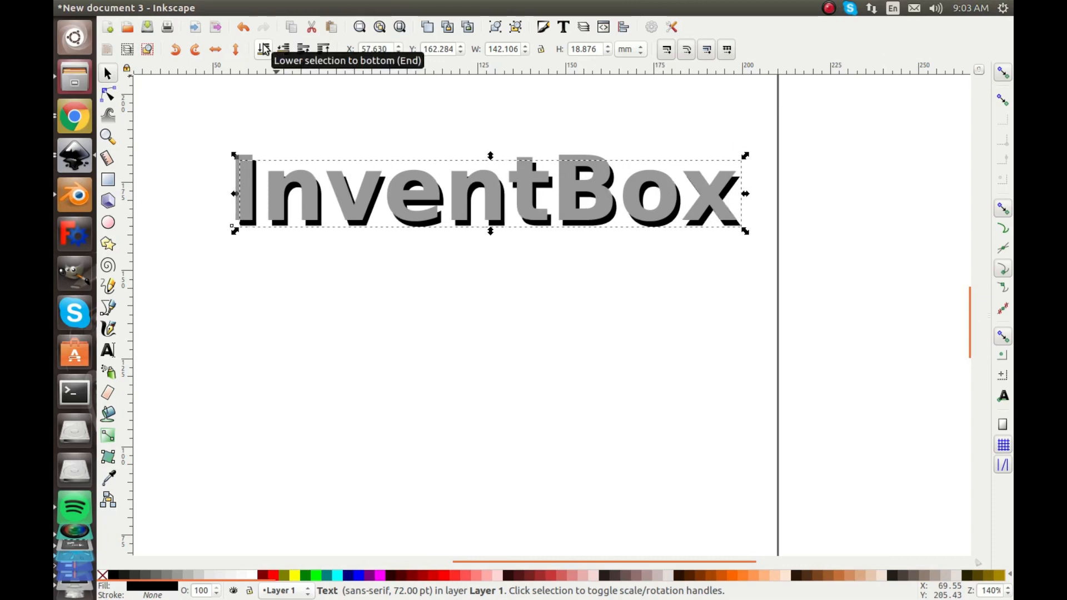
pyautogui.press('Right')
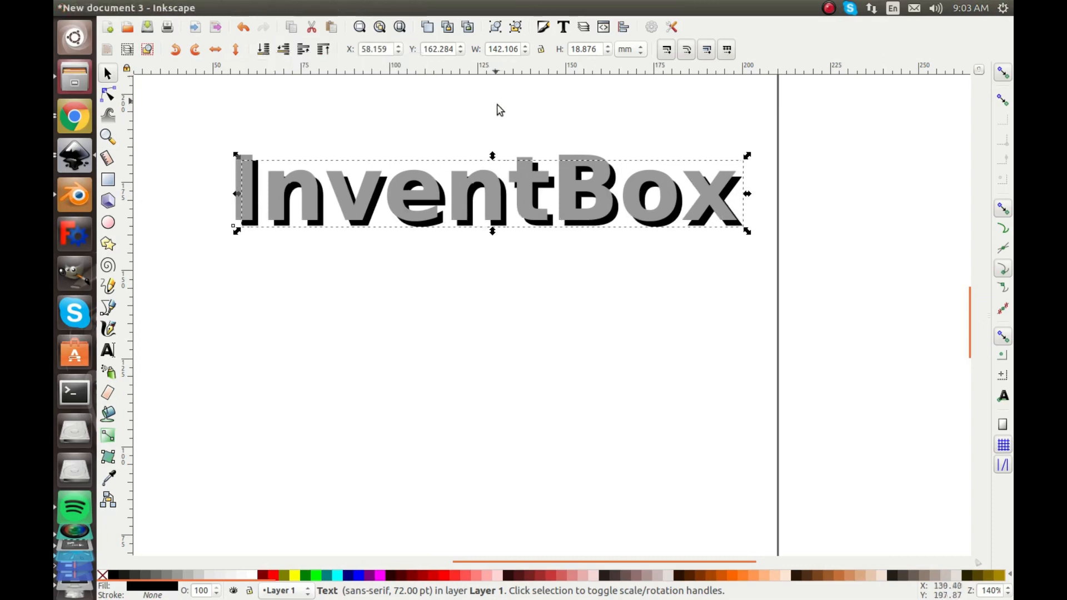
pyautogui.click(566, 261)
# Step: Duplicate the grey InventBox text and move the copy straight down below the first version, to Y 134.238 mm
pyautogui.scroll(-2, 548, 263)
pyautogui.scroll(1, 431, 217)
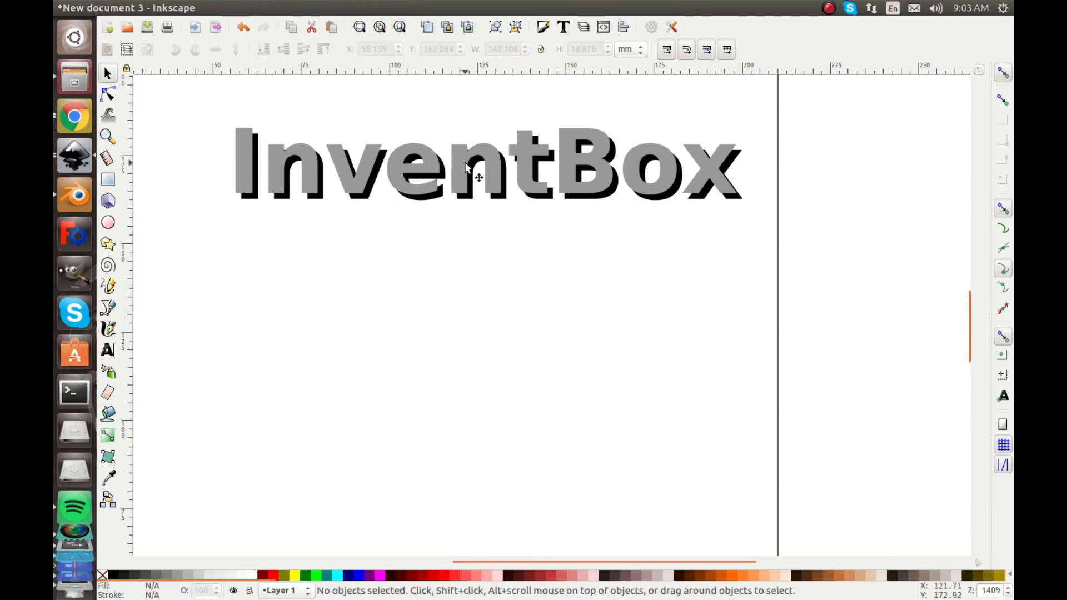
pyautogui.click(492, 157)
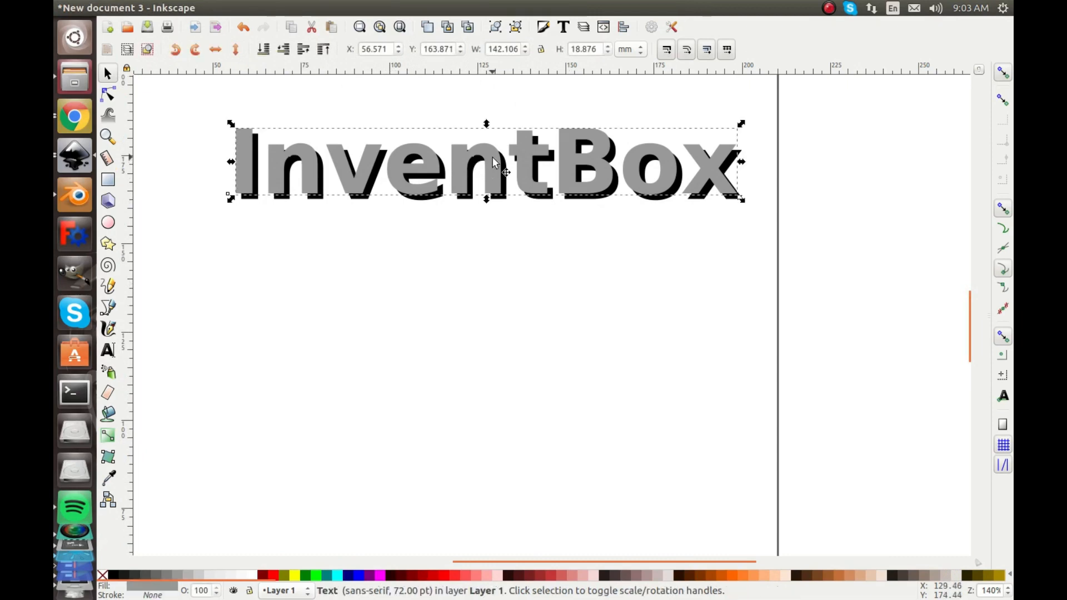
pyautogui.hotkey('ctrl', 'd')
pyautogui.press('Down')
pyautogui.press('Down')
pyautogui.press('Down')
pyautogui.press('Down')
pyautogui.press('Down')
pyautogui.press('Down')
pyautogui.press('Down')
pyautogui.press('Down')
pyautogui.press('Down')
pyautogui.press('Down')
pyautogui.press('Down')
pyautogui.press('Down')
pyautogui.press('Down')
pyautogui.press('Down')
pyautogui.press('Down')
pyautogui.press('Down')
pyautogui.press('Down')
pyautogui.press('Down')
pyautogui.press('Down')
pyautogui.press('Down')
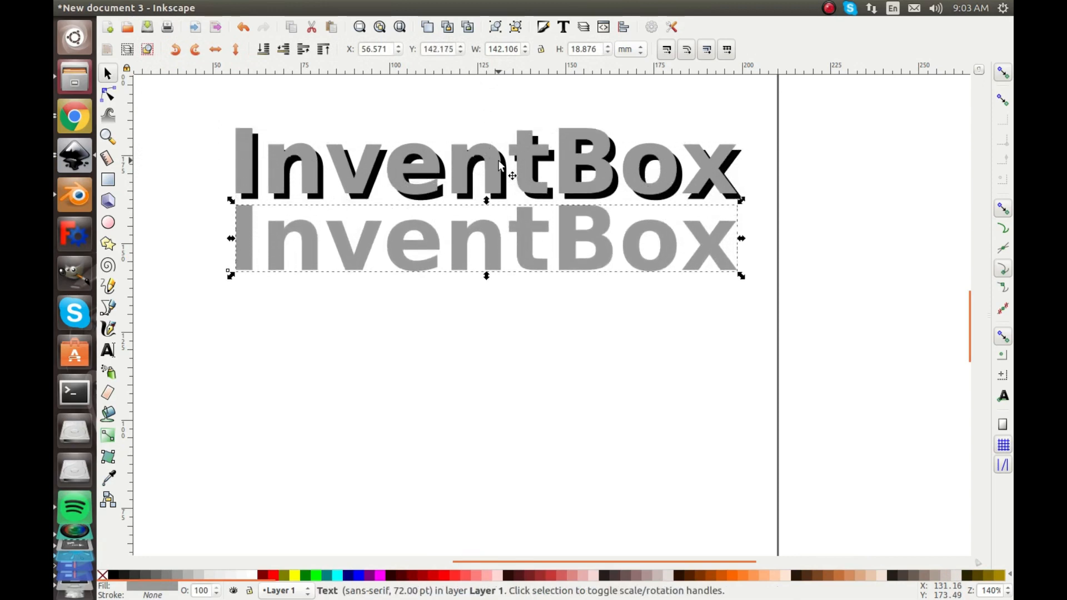
pyautogui.press('Down')
pyautogui.press('Down')
pyautogui.press('Down')
pyautogui.press('Down')
pyautogui.press('Down')
pyautogui.press('Down')
pyautogui.press('Down')
pyautogui.press('Down')
pyautogui.press('Up')
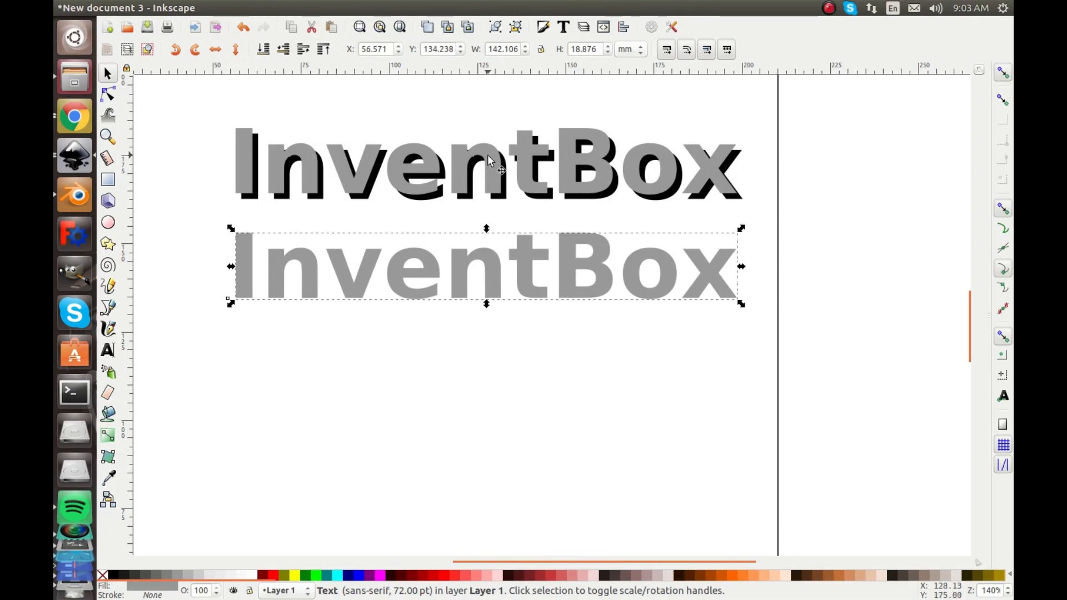
# Step: Make a black duplicate of the second InventBox text and lower it to the bottom, behind the grey one
pyautogui.press('ctrl')
pyautogui.click(115, 575)
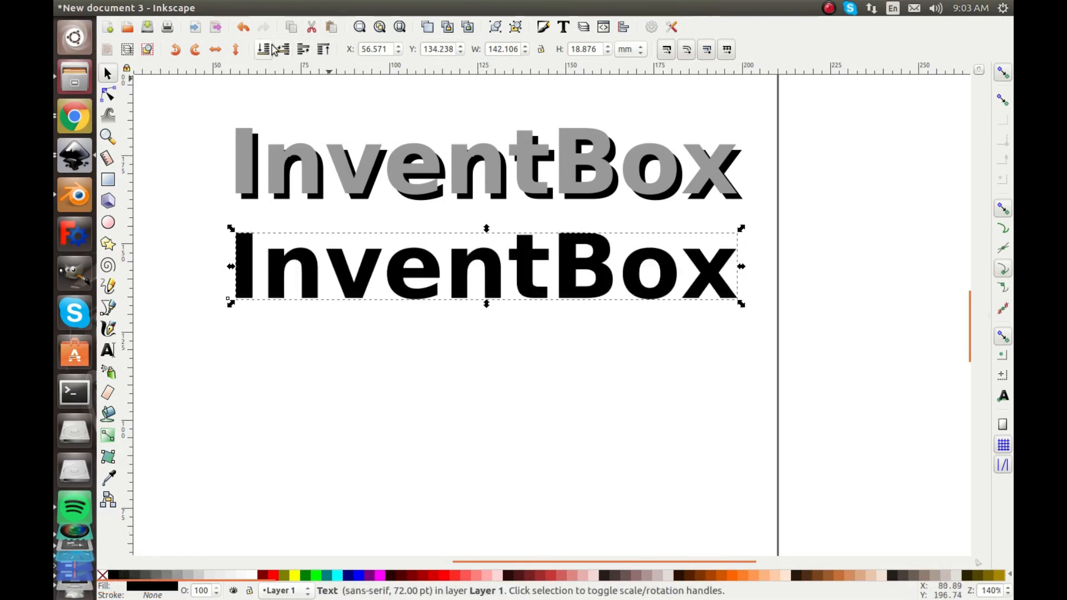
pyautogui.hotkey('ctrl', 'z')
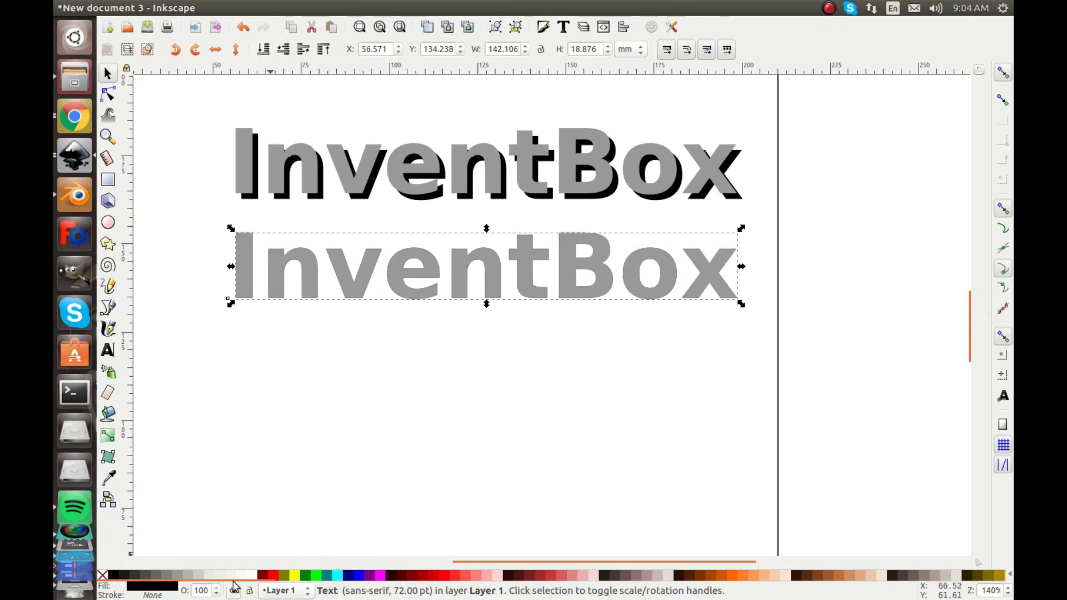
# Step: Blur the black copy behind the second InventBox text by 5% in the Fill and Stroke settings
pyautogui.rightClick(138, 587)
pyautogui.click(164, 385)
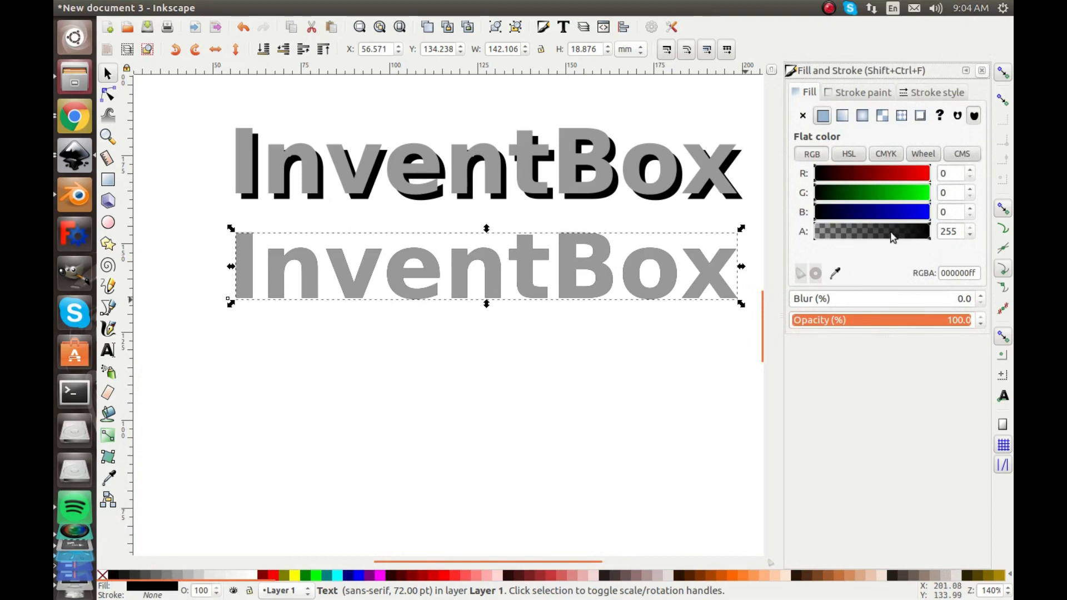
pyautogui.click(980, 296)
pyautogui.click(980, 296)
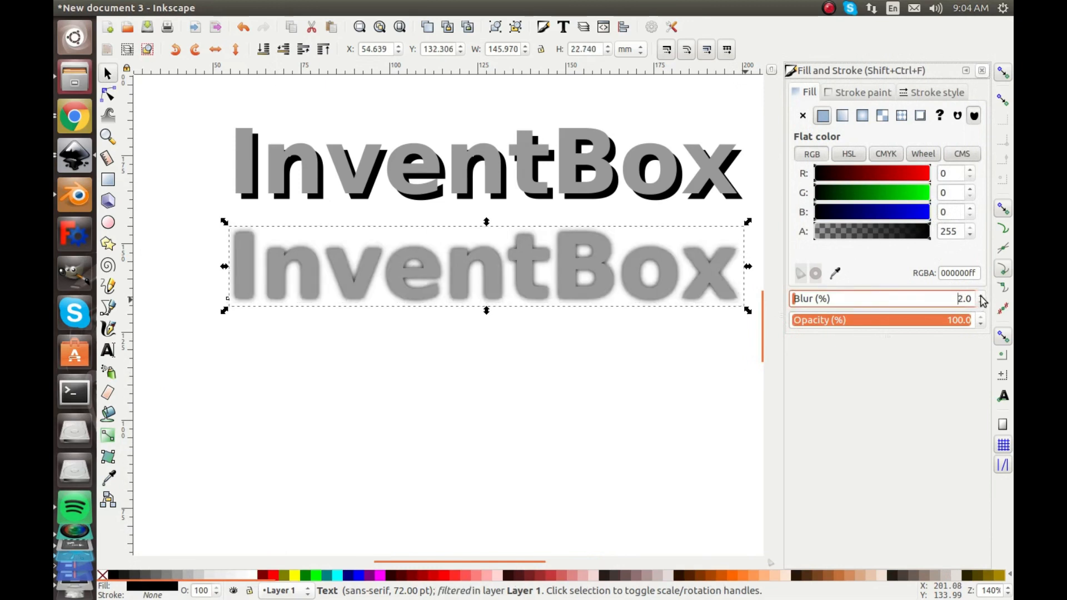
pyautogui.click(980, 296)
pyautogui.click(981, 296)
pyautogui.click(981, 296)
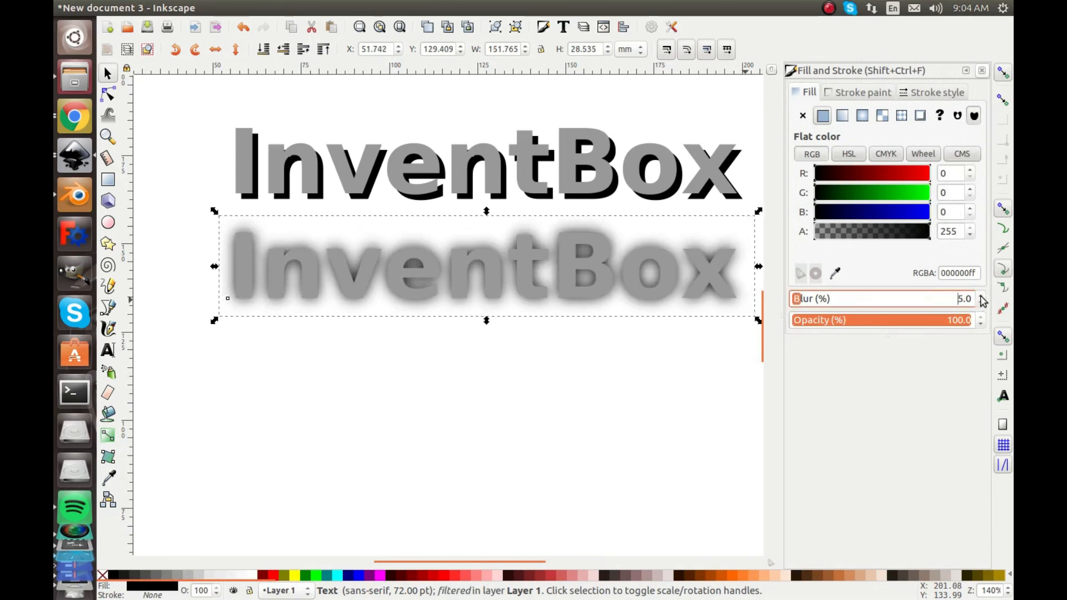
pyautogui.click(981, 70)
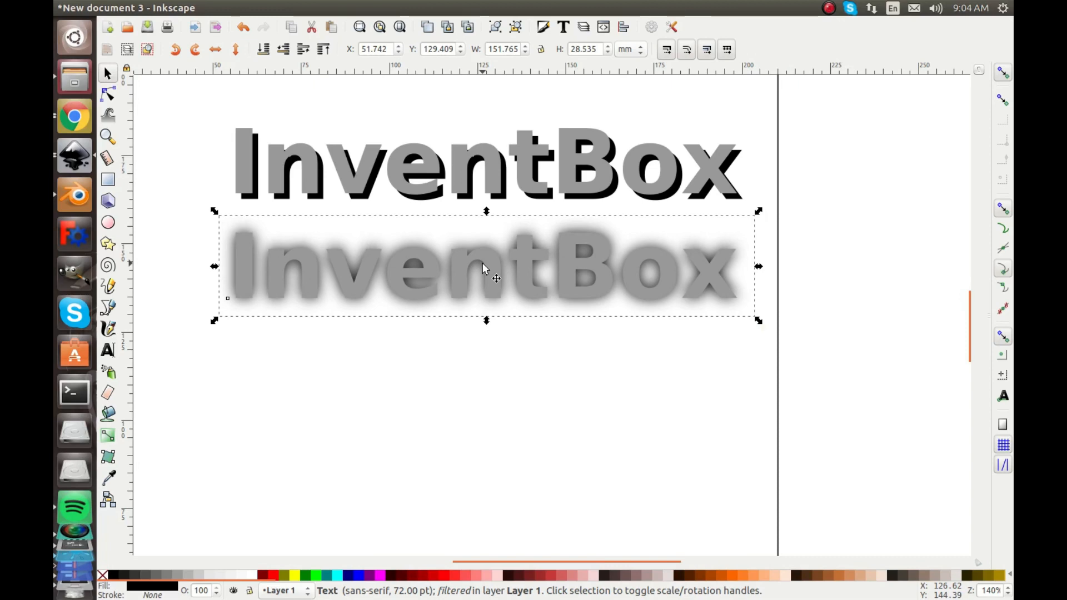
# Step: Duplicate the grey text of the blurred version and move the copy straight down to Y 107.780 mm
pyautogui.scroll(-4, 482, 269)
pyautogui.scroll(3, 481, 268)
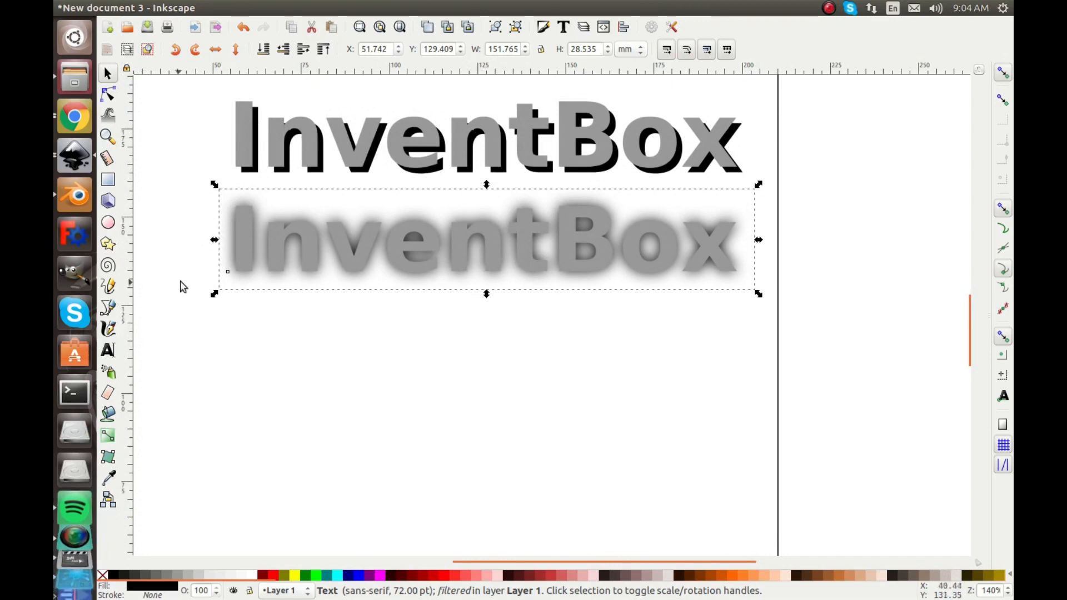
pyautogui.keyDown('ctrl'); pyautogui.click(306, 257); pyautogui.keyUp('ctrl')
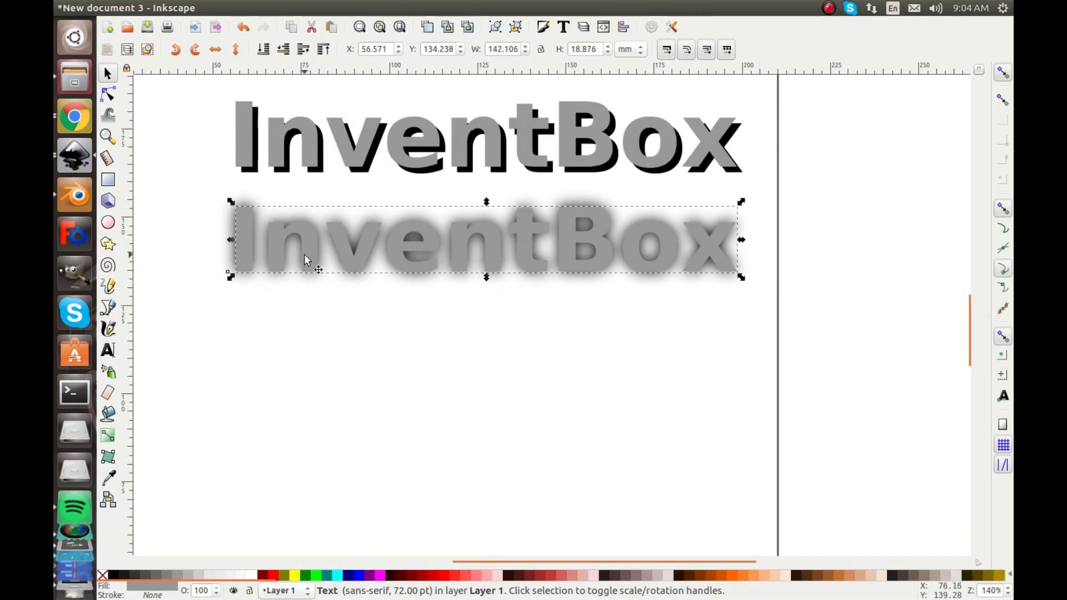
pyautogui.press('Down')
pyautogui.press('Down')
pyautogui.press('Down')
pyautogui.press('Down')
pyautogui.press('Down')
pyautogui.press('Down')
pyautogui.press('Down')
pyautogui.press('Down')
pyautogui.press('Down')
pyautogui.press('Down')
pyautogui.press('Down')
pyautogui.press('Down')
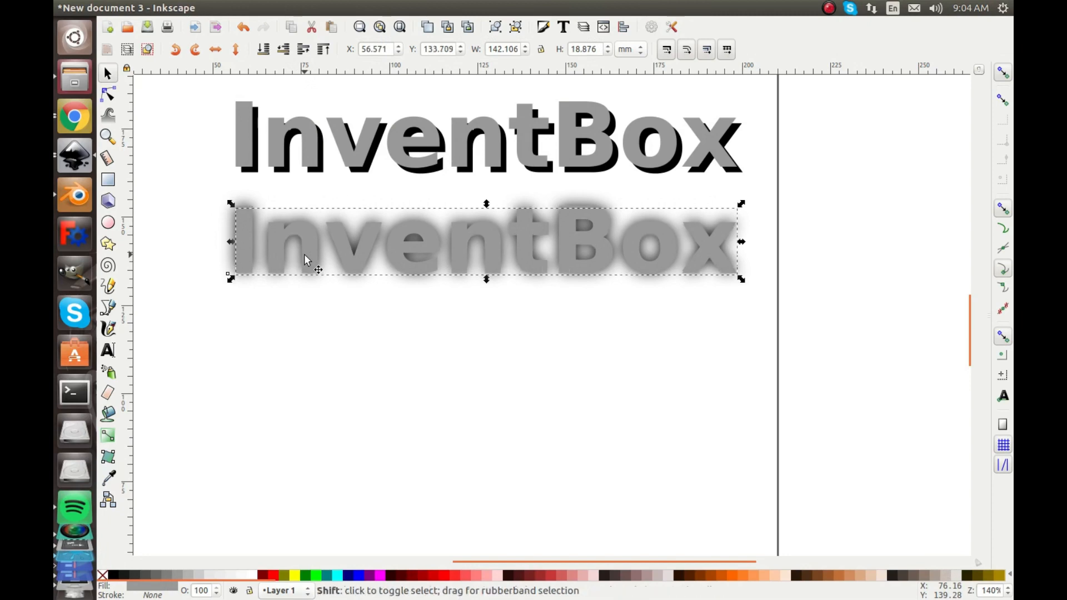
pyautogui.press('Down')
pyautogui.press('Down')
pyautogui.press('Down')
pyautogui.press('Down')
pyautogui.press('Down')
pyautogui.press('Down')
pyautogui.press('Down')
pyautogui.press('Down')
pyautogui.press('Down')
pyautogui.press('Down')
pyautogui.press('Down')
pyautogui.press('Down')
pyautogui.press('Down')
pyautogui.press('Down')
pyautogui.press('Down')
pyautogui.press('Down')
pyautogui.press('Down')
pyautogui.press('Down')
pyautogui.press('Down')
pyautogui.press('Down')
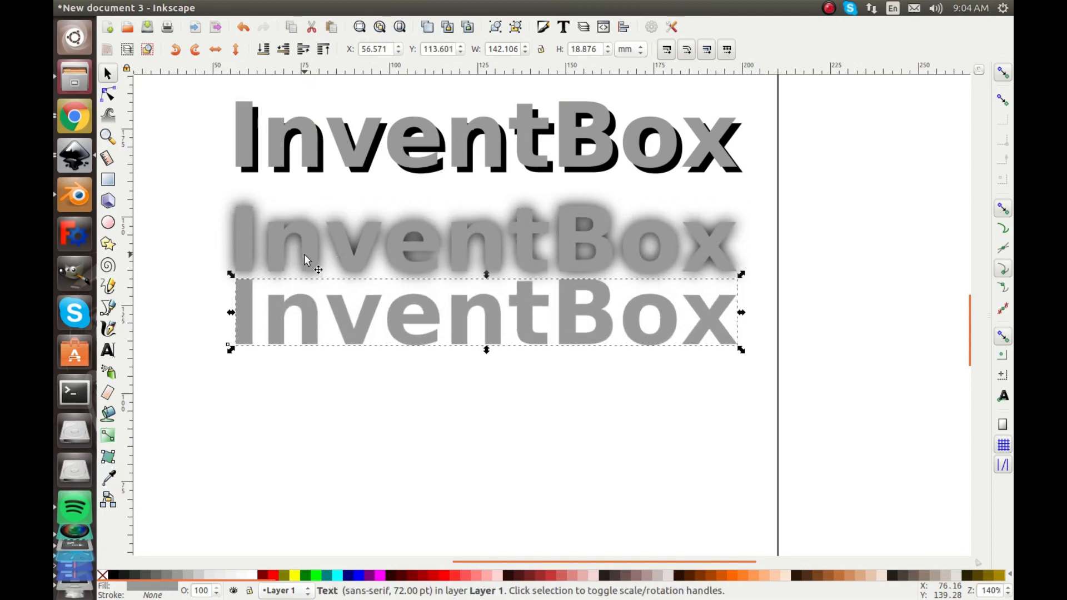
pyautogui.press('Down')
pyautogui.press('Down')
pyautogui.press('Down')
pyautogui.press('Down')
pyautogui.press('Down')
pyautogui.press('Down')
pyautogui.press('Down')
pyautogui.press('Down')
pyautogui.press('Down')
pyautogui.press('Down')
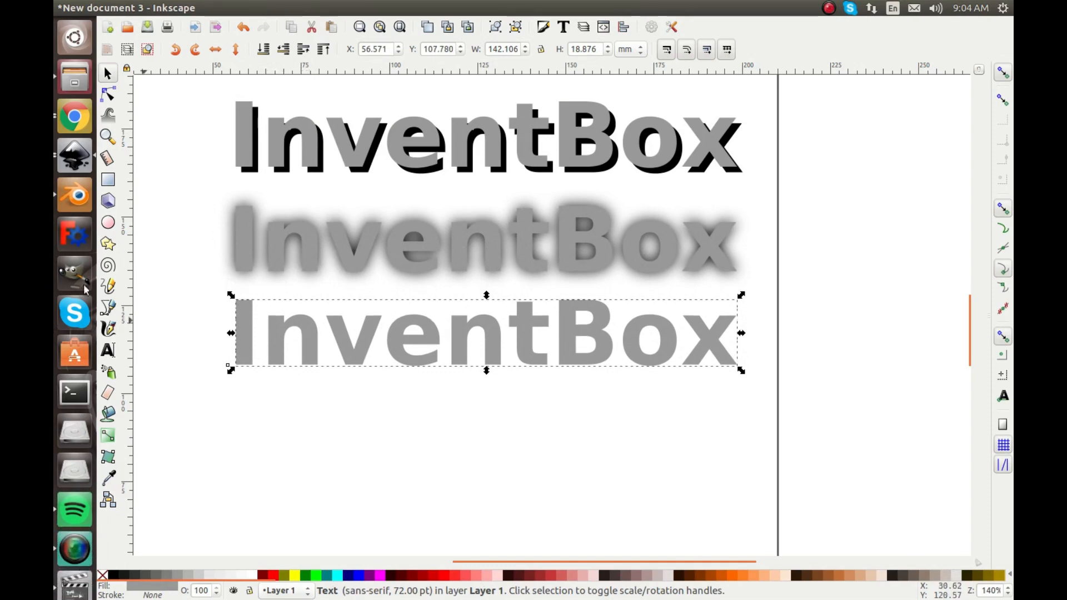
# Step: Draw a rounded rectangle about 151 mm wide and 27.6 mm high around the third InventBox text
pyautogui.click(108, 180)
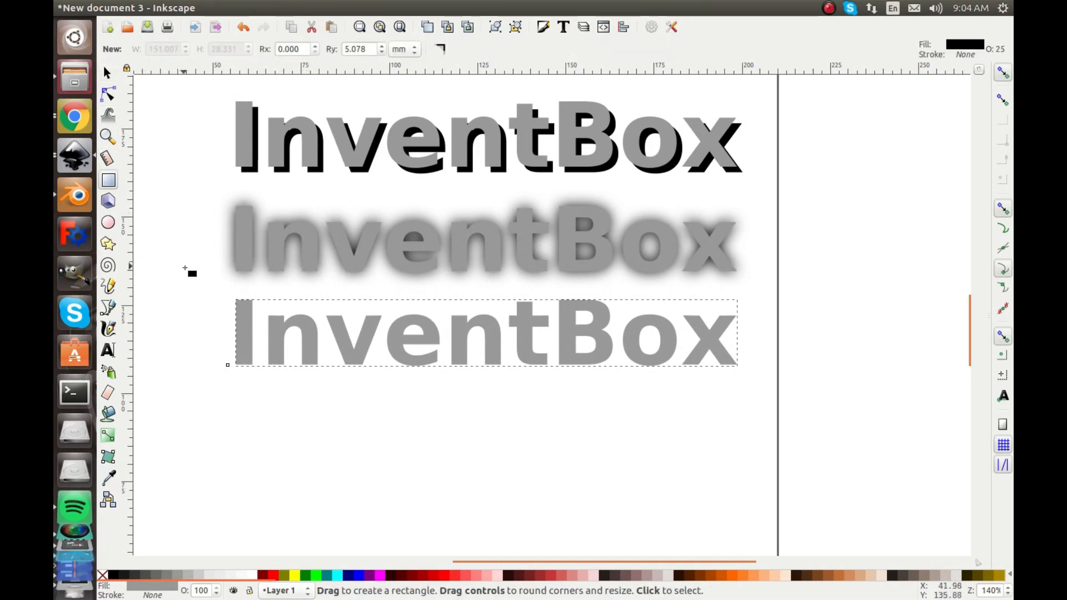
pyautogui.moveTo(222, 287); pyautogui.dragTo(754, 384)
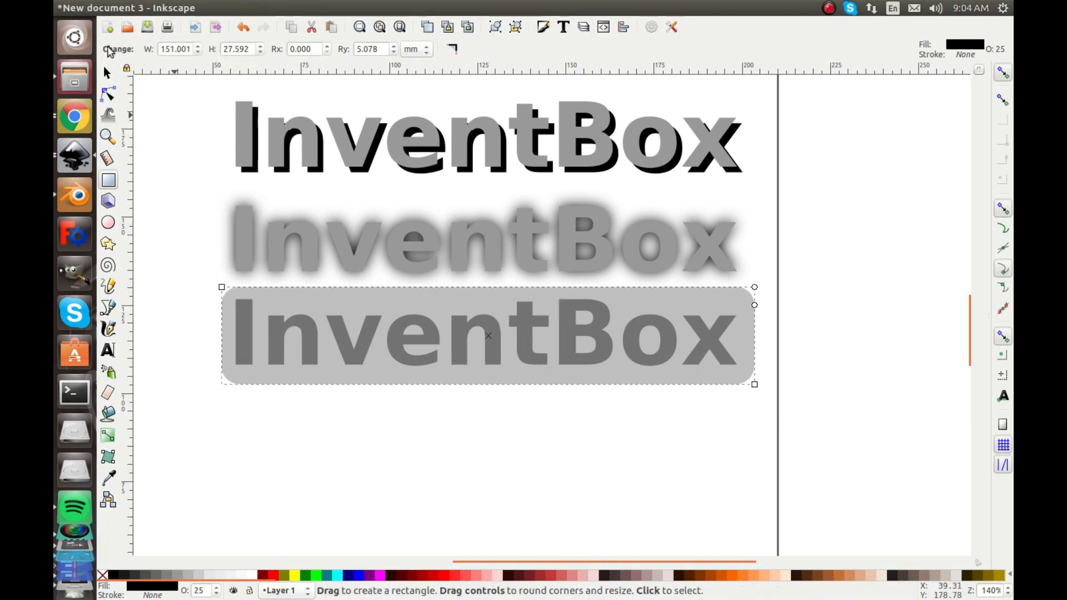
pyautogui.click(107, 73)
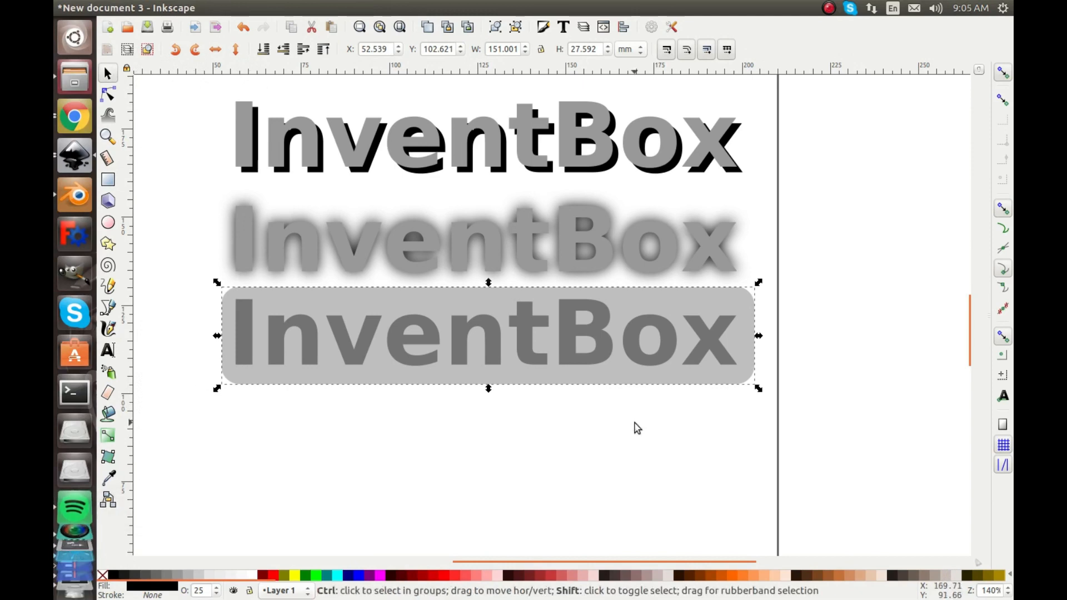
# Step: Set the rounded rectangle's opacity to 100% and lower it to the bottom, behind the third text
pyautogui.hotkey('ctrl', 'shift', 'f')
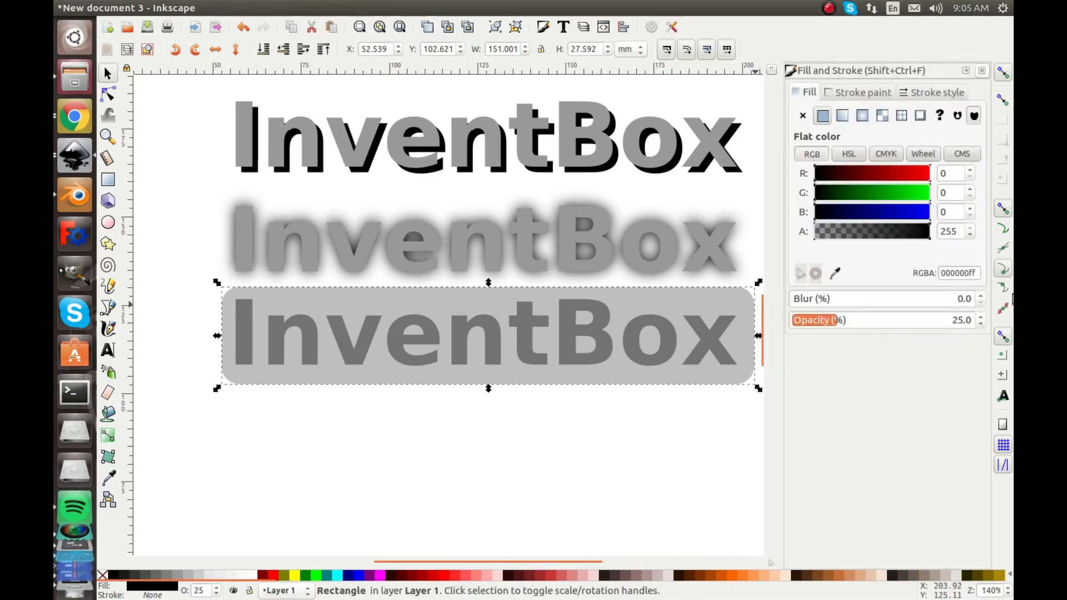
pyautogui.click(981, 317)
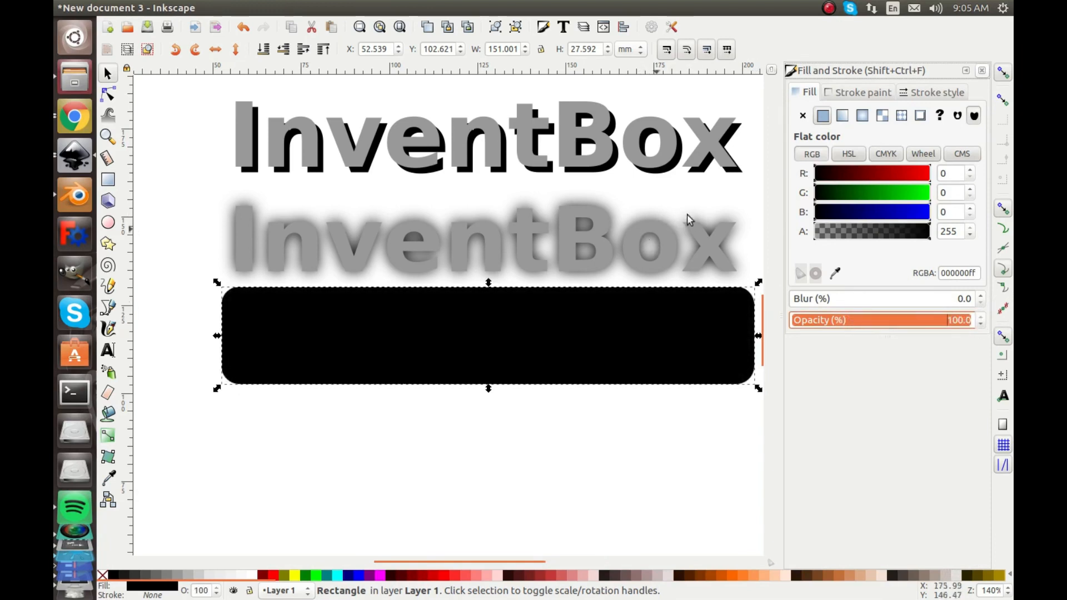
pyautogui.click(982, 72)
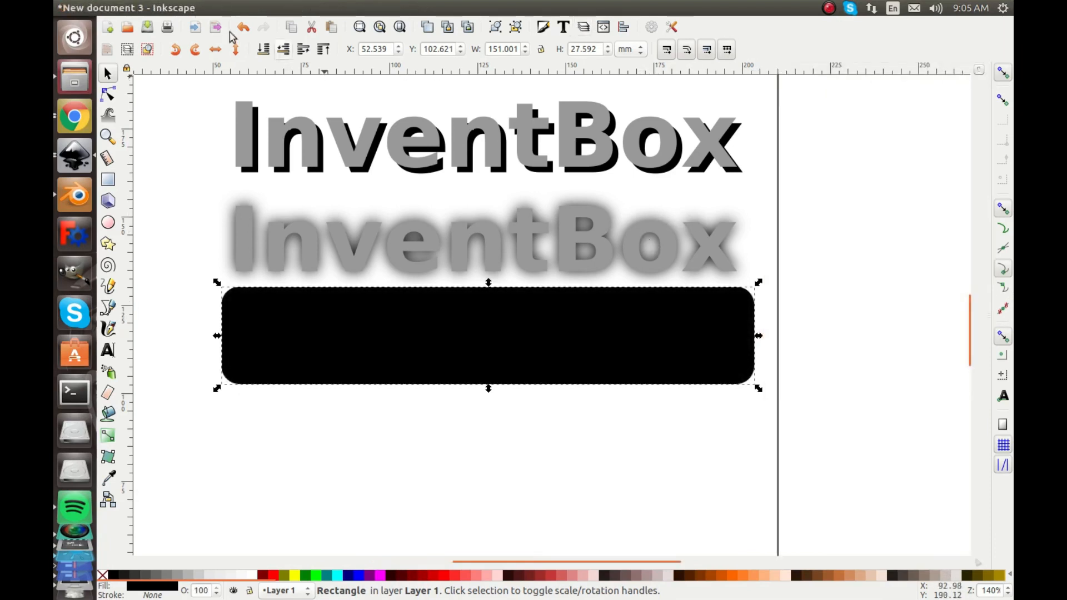
pyautogui.click(265, 51)
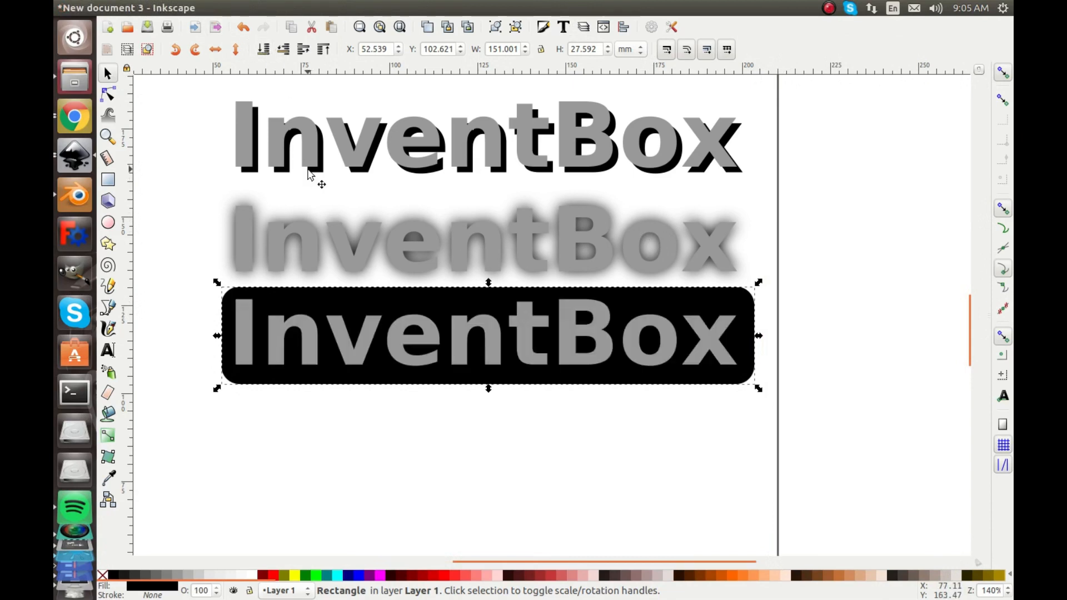
# Step: Centre the third InventBox text and its black rectangle on each other along both the horizontal and vertical axes
pyautogui.hotkey('ctrl', 'shift', 'a')
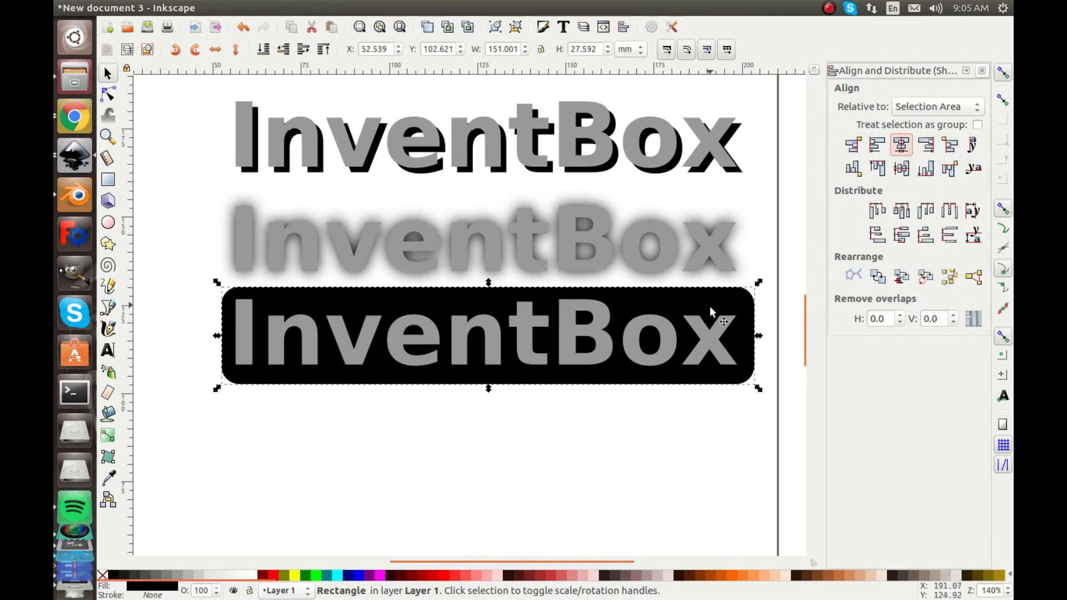
pyautogui.keyDown('shift'); pyautogui.click(721, 322); pyautogui.keyUp('shift')
pyautogui.click(901, 169)
pyautogui.click(897, 147)
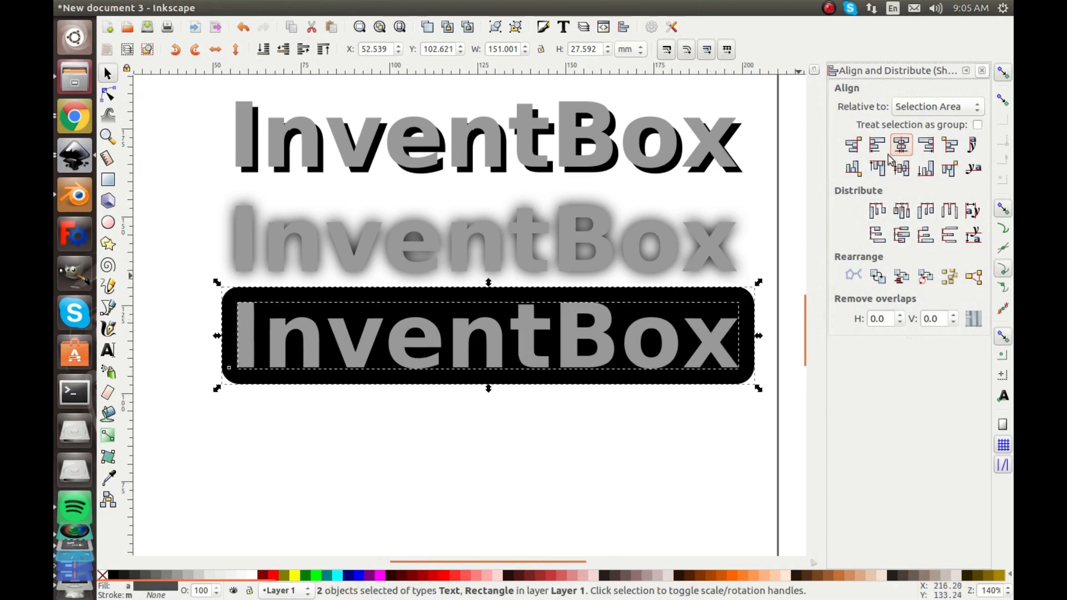
pyautogui.click(776, 190)
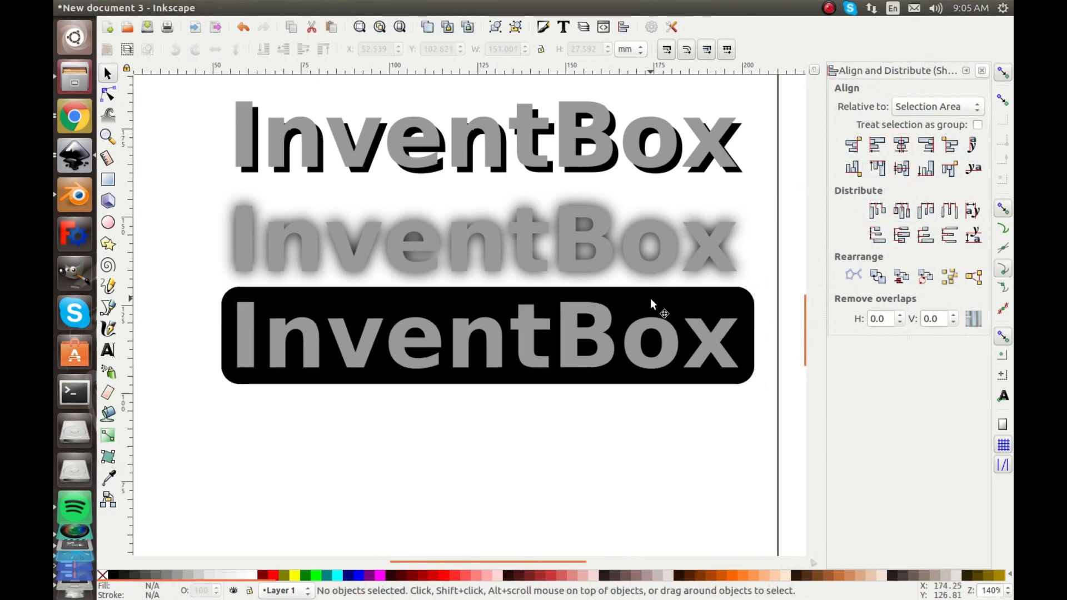
# Step: Draw a flat ellipse about 161 mm wide and 16.4 mm high across the upper part of the black rounded rectangle
pyautogui.click(108, 223)
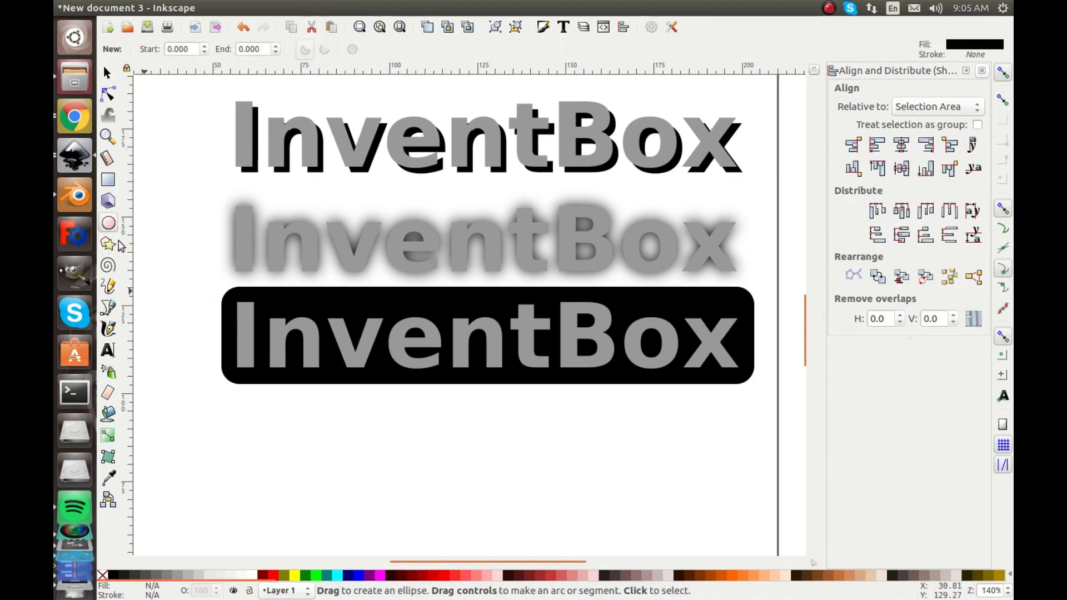
pyautogui.moveTo(198, 270); pyautogui.dragTo(767, 328)
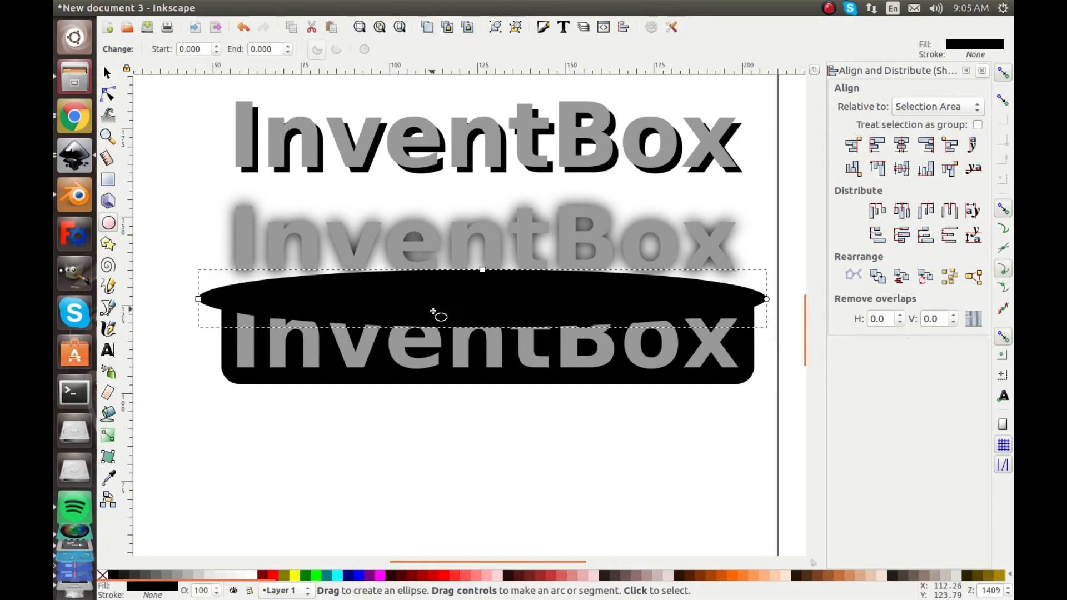
pyautogui.press('Escape')
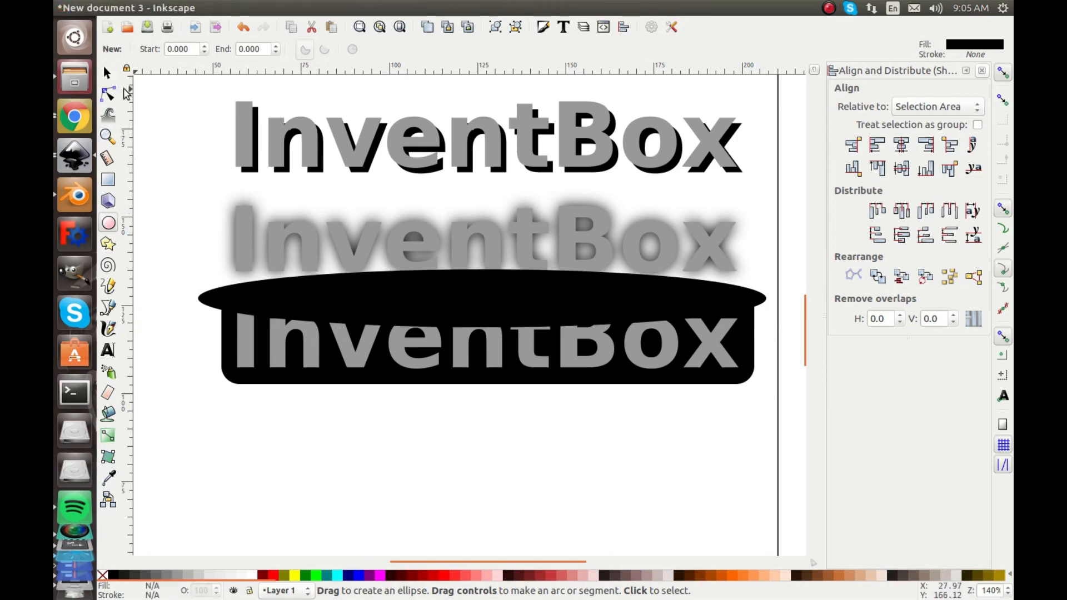
# Step: Centre the black rectangle and the ellipse on each other along the vertical axis
pyautogui.press('s')
pyautogui.click(387, 359)
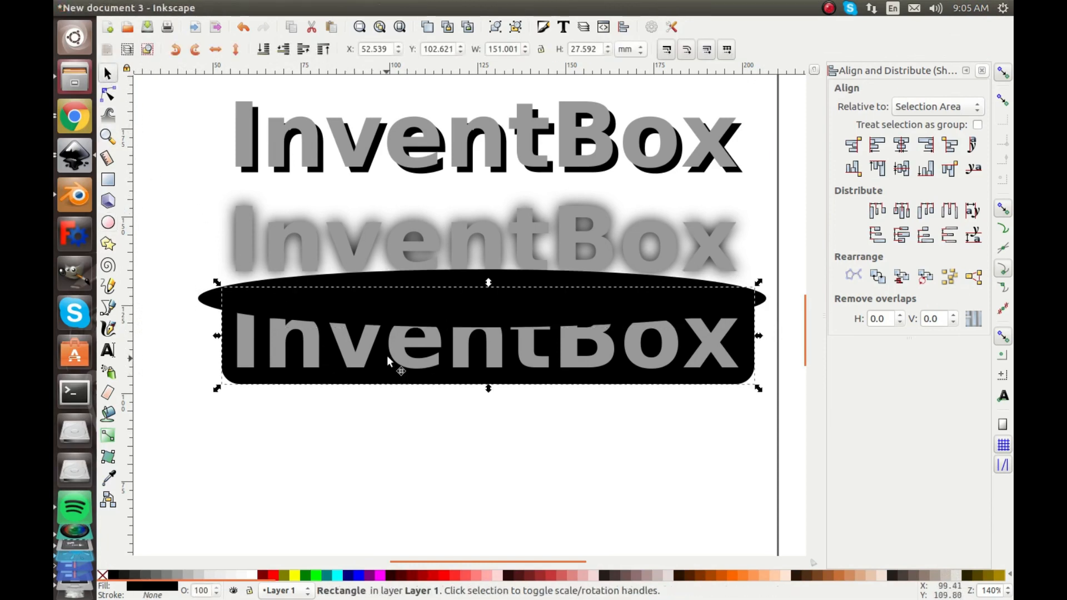
pyautogui.keyDown('shift'); pyautogui.click(421, 285); pyautogui.keyUp('shift')
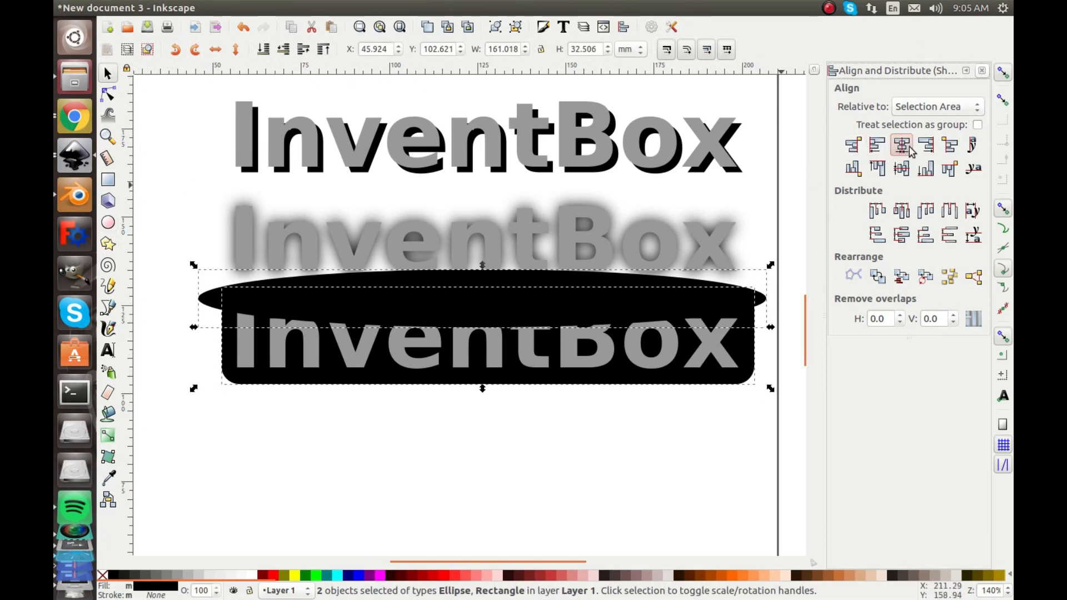
pyautogui.click(901, 145)
pyautogui.click(763, 189)
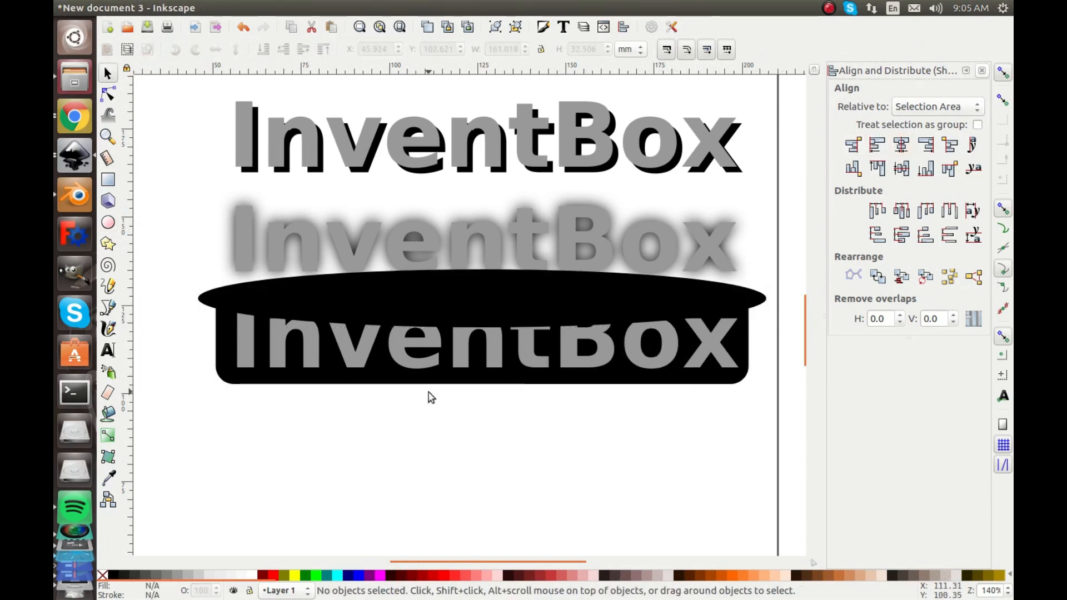
# Step: Fill the ellipse with a light gray from the palette
pyautogui.click(475, 315)
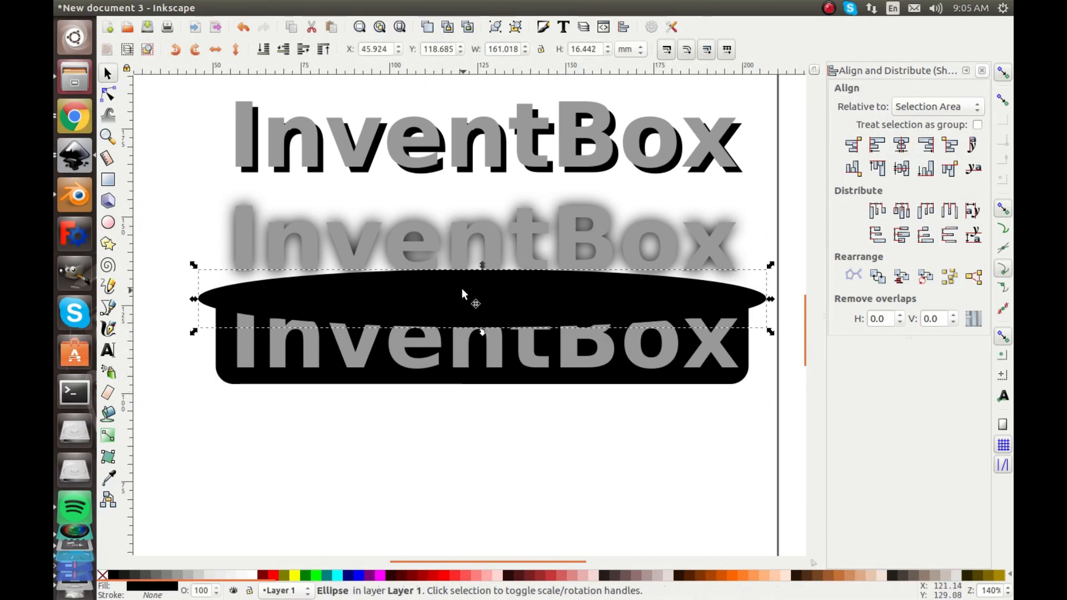
pyautogui.click(201, 576)
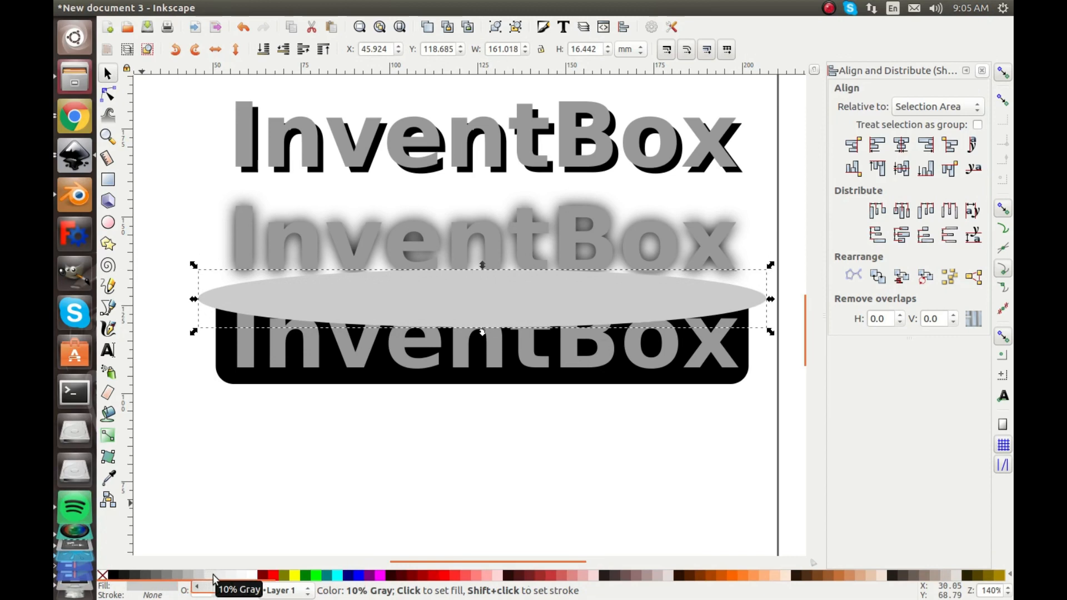
pyautogui.click(218, 579)
# Step: Fill the third InventBox text with 60% Gray
pyautogui.click(278, 367)
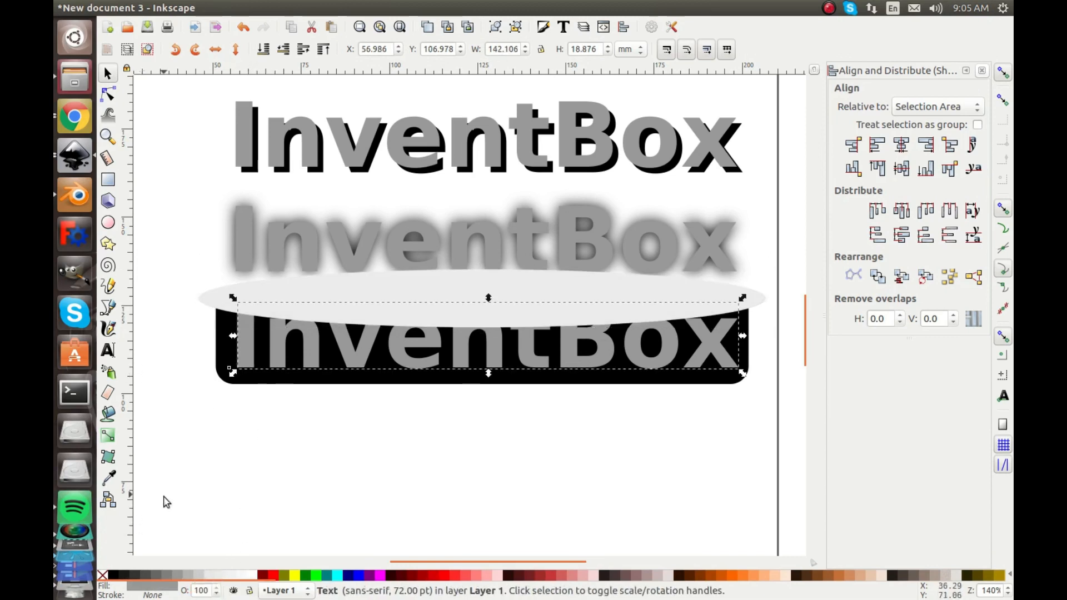
pyautogui.click(169, 578)
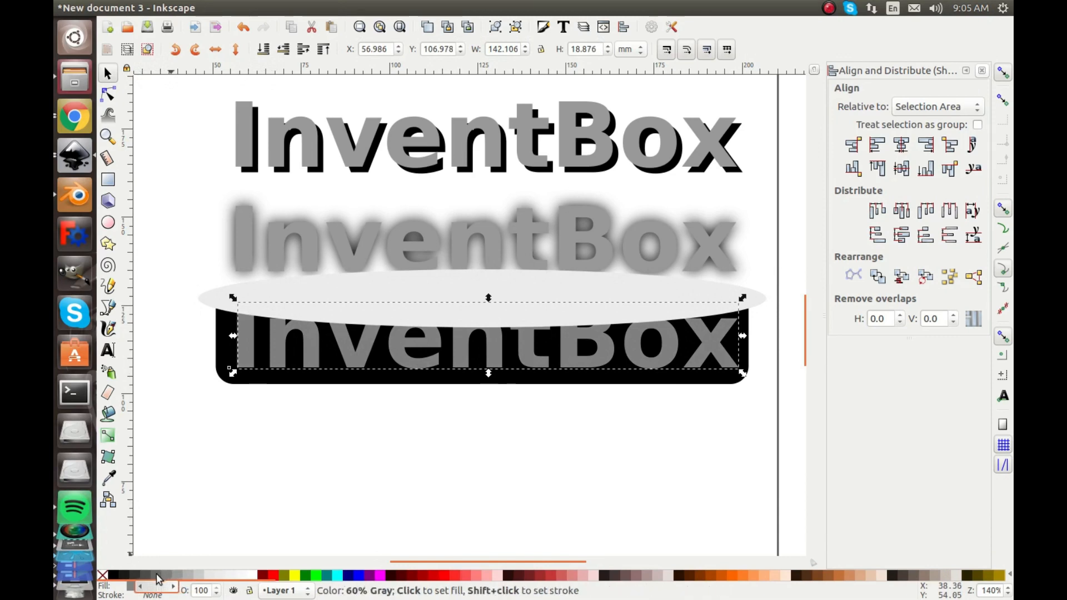
pyautogui.click(158, 579)
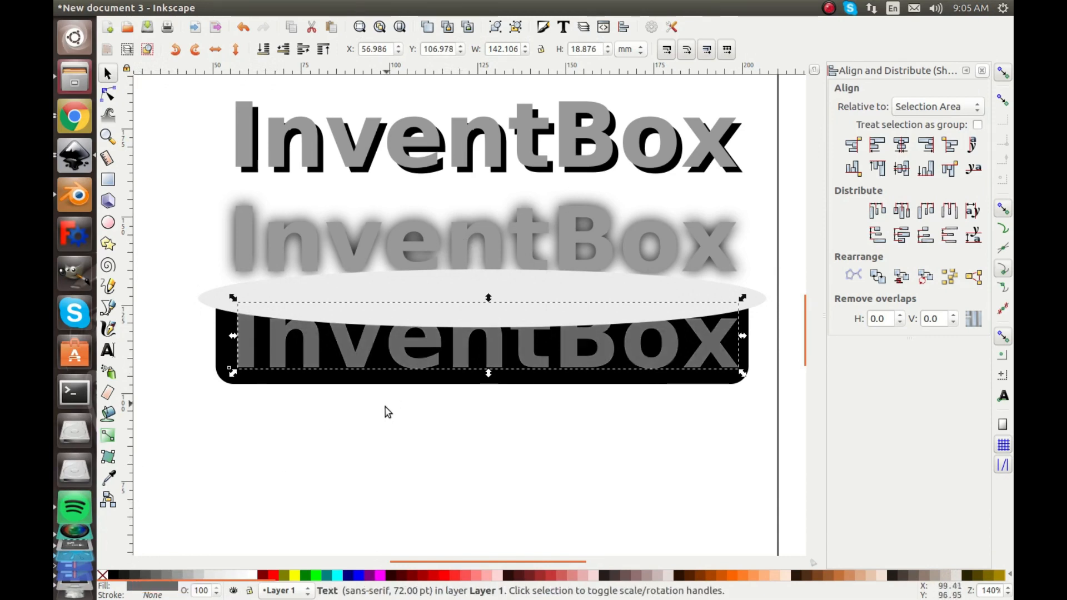
# Step: Fill the ellipse over the third text with 10% Gray
pyautogui.click(414, 316)
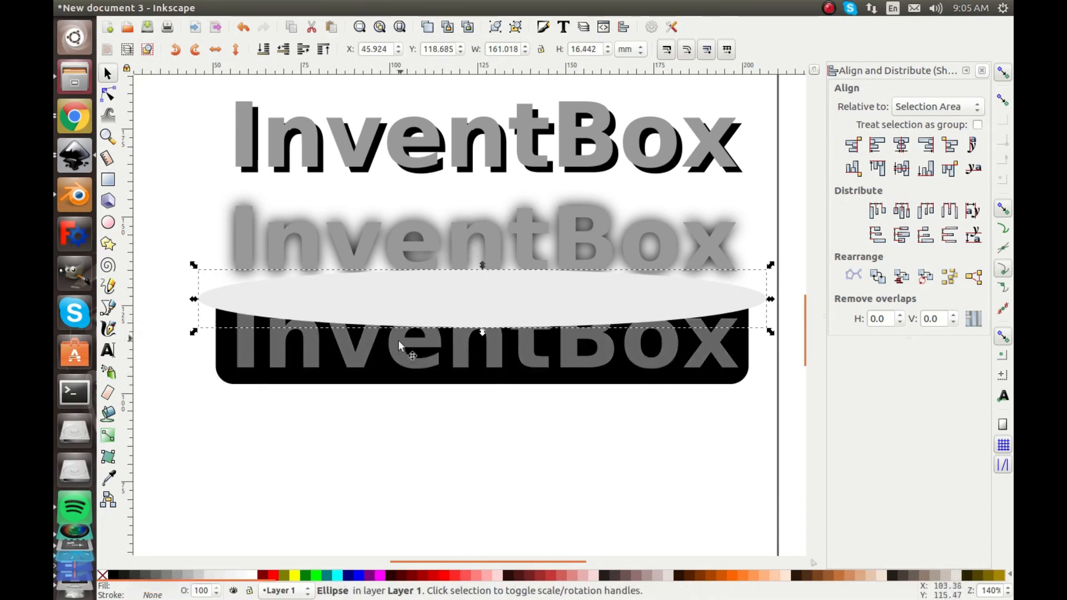
pyautogui.click(199, 578)
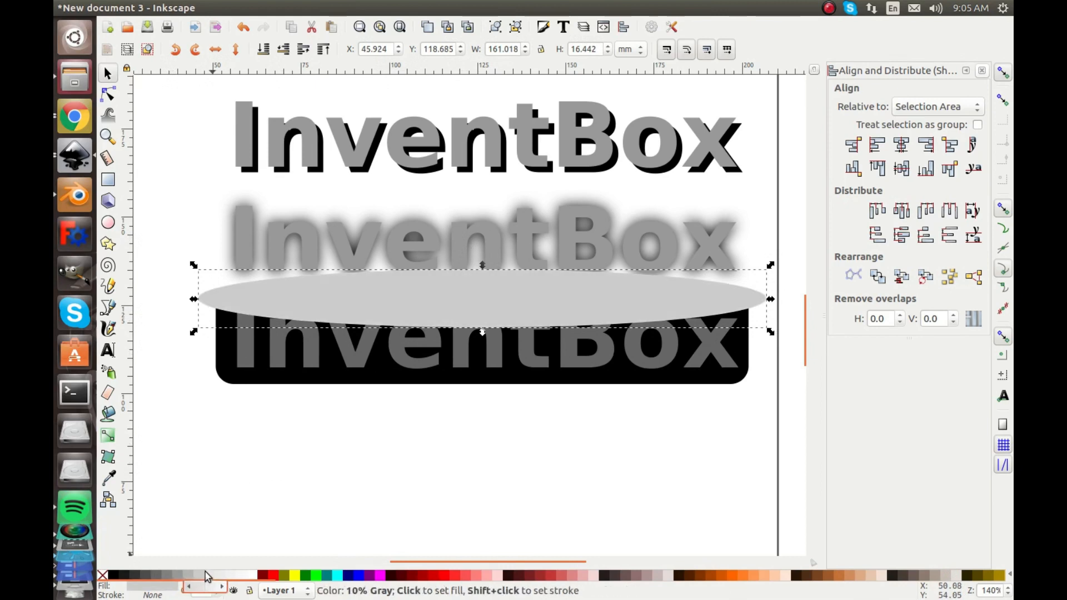
pyautogui.click(211, 578)
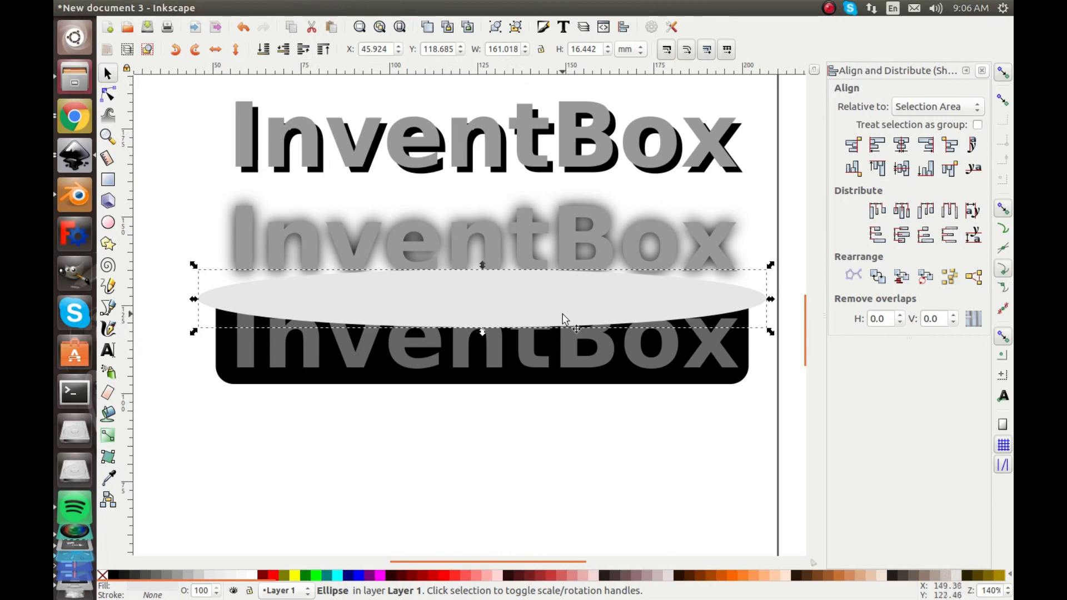
# Step: Nudge the light gray ellipse slightly down to Y 118.155 mm
pyautogui.press('Down')
pyautogui.press('Down')
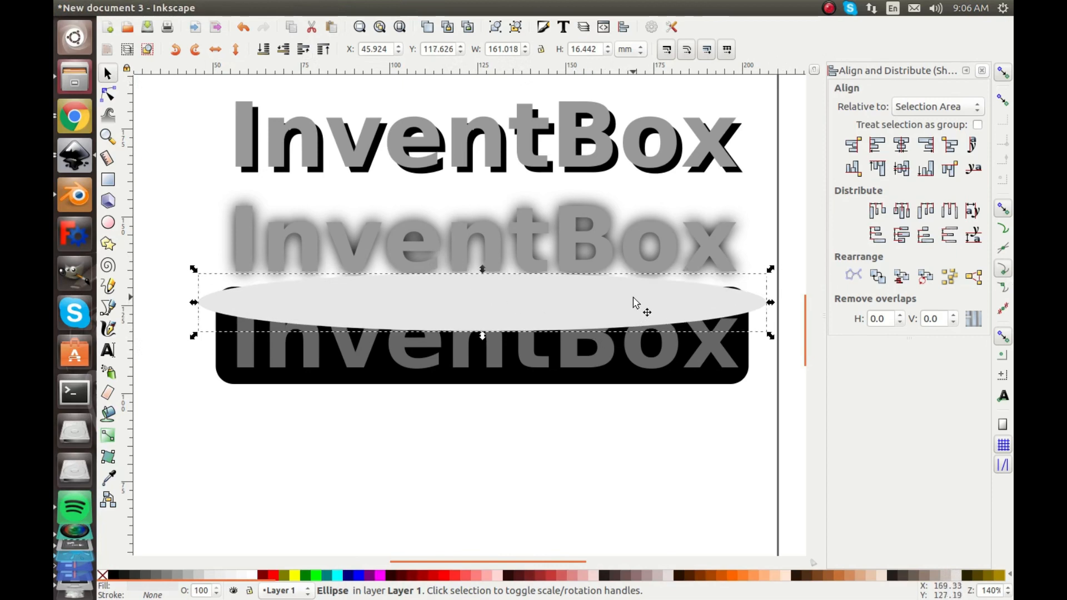
pyautogui.press('Up')
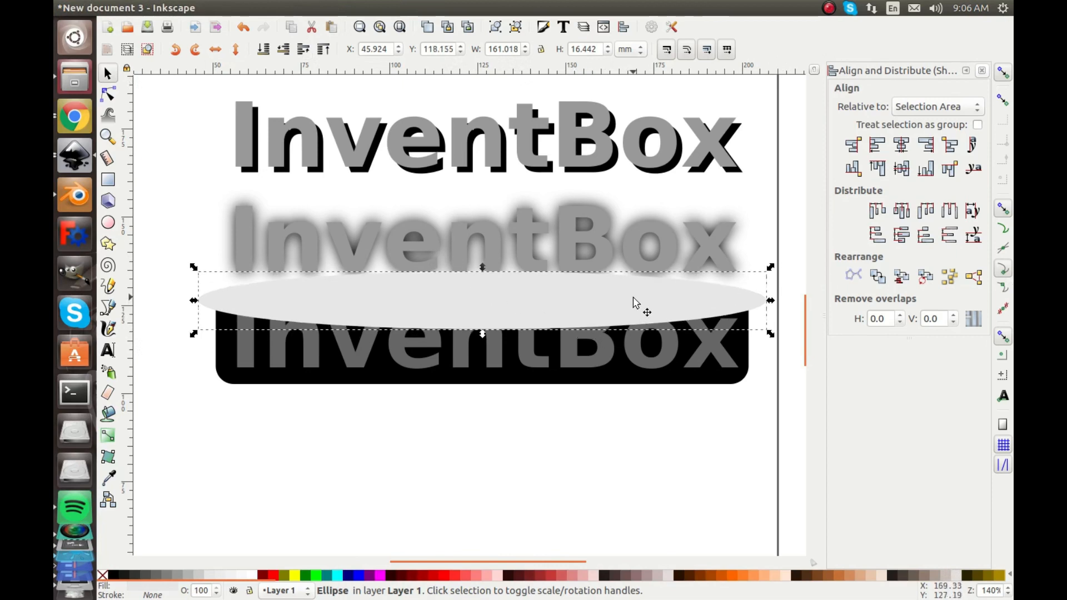
# Step: Raise the black rounded rectangle to the top, in front of the ellipse and the third text
pyautogui.click(530, 380)
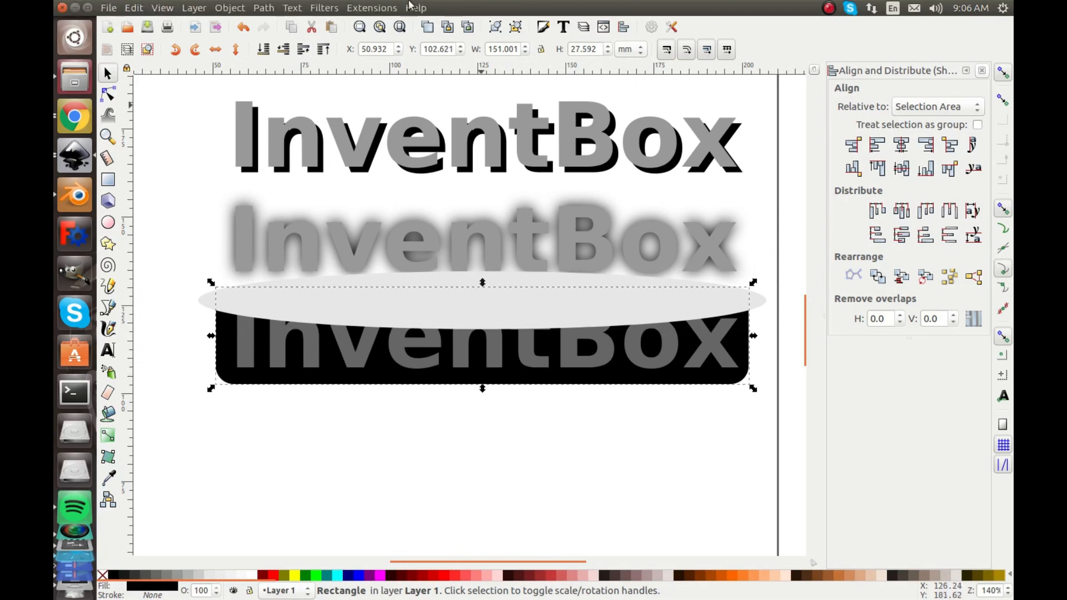
pyautogui.click(323, 51)
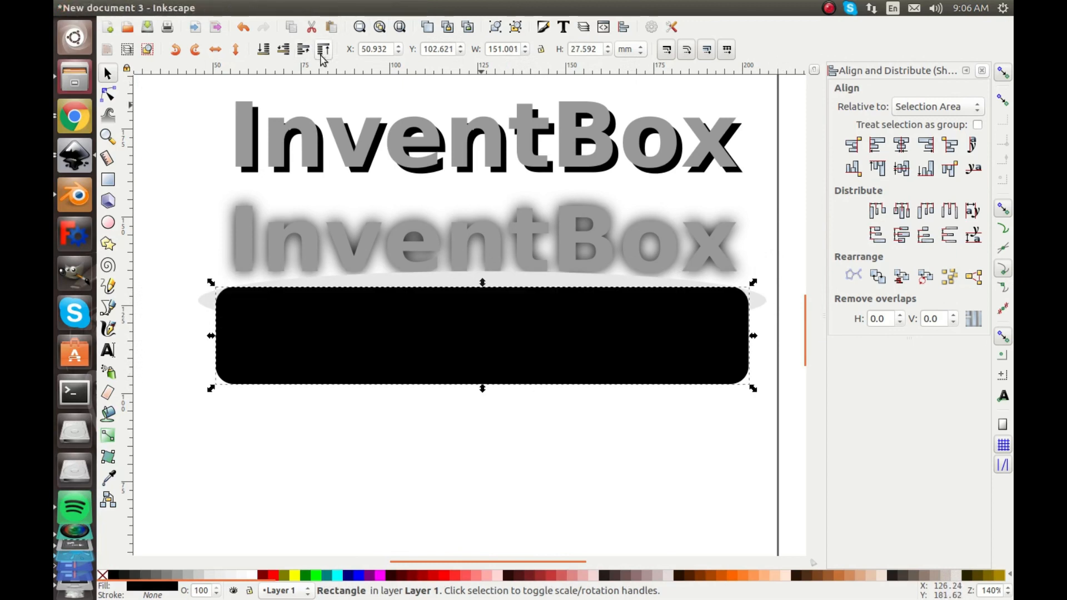
# Step: Try to intersect the ellipse with the only black rectangle, shift the resulting shape, and undo both operations
pyautogui.click(415, 278)
pyautogui.keyDown('shift'); pyautogui.click(376, 340); pyautogui.keyUp('shift')
pyautogui.click(264, 8)
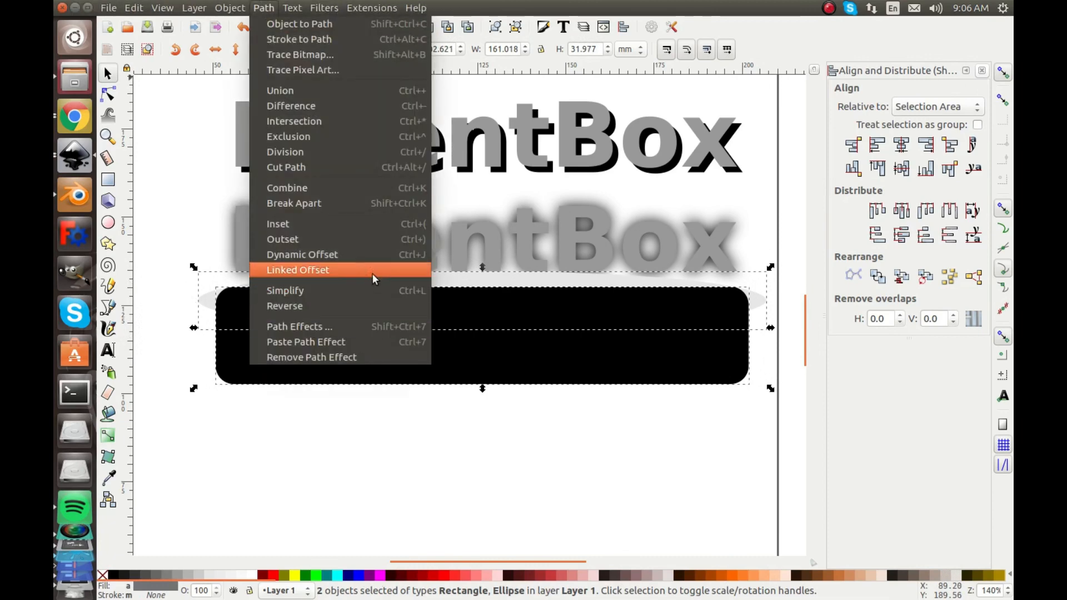
pyautogui.click(314, 135)
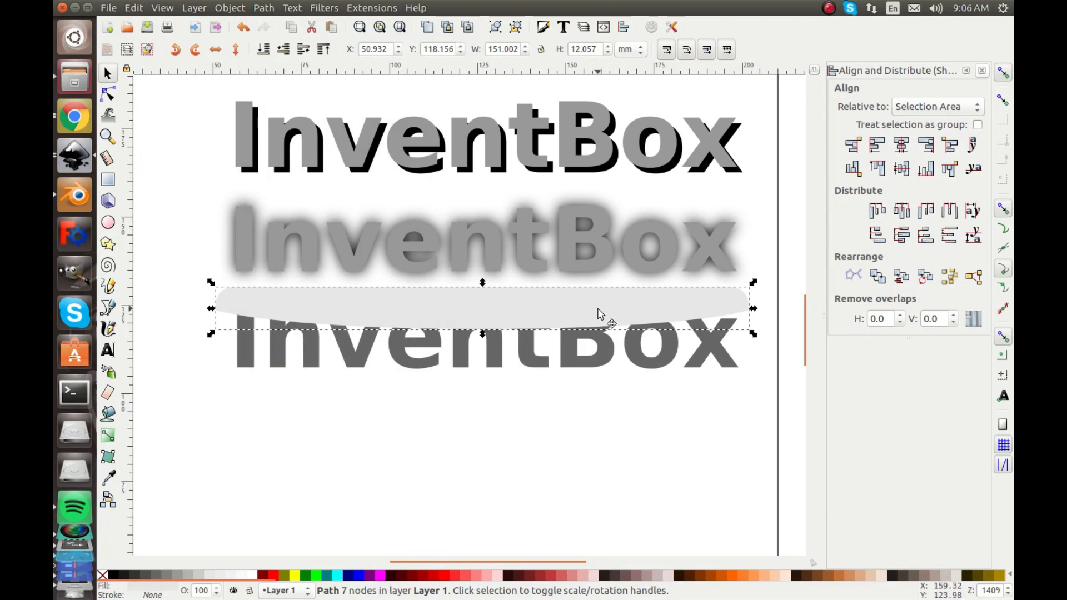
pyautogui.moveTo(598, 314); pyautogui.dragTo(574, 329)
pyautogui.hotkey('ctrl', 'z')
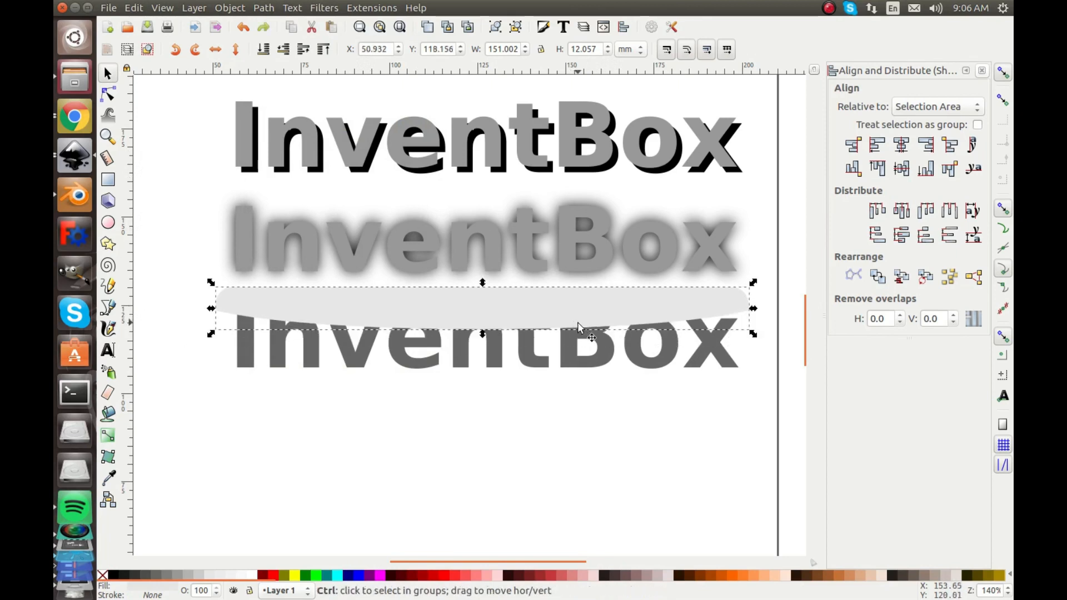
pyautogui.hotkey('ctrl', 'z')
# Step: Duplicate the black rectangle in place and try subtracting the copy from the ellipse with Difference
pyautogui.click(528, 322)
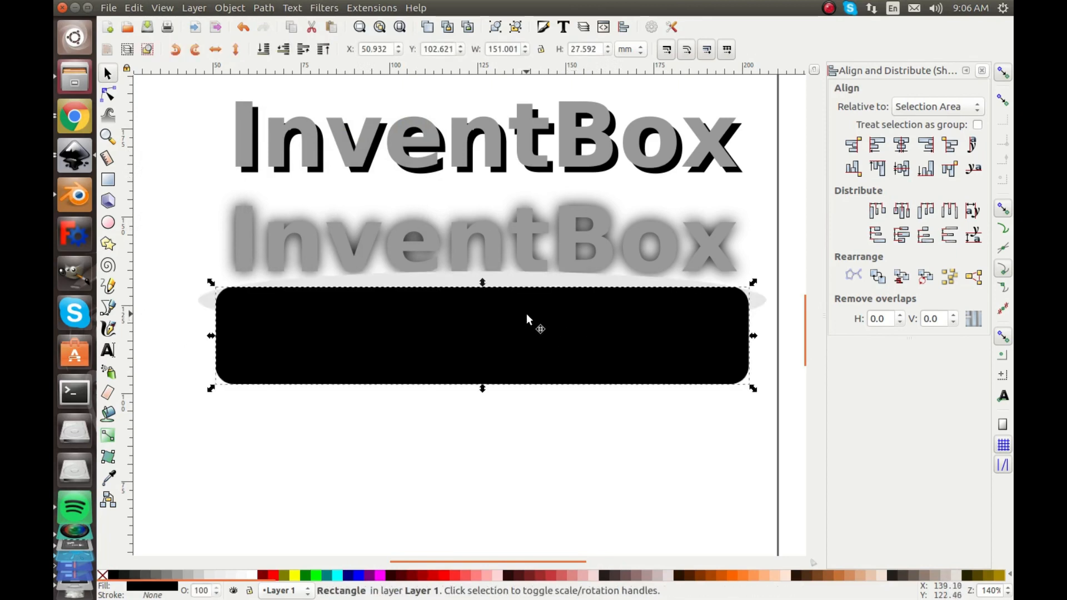
pyautogui.keyDown('shift'); pyautogui.click(529, 285); pyautogui.keyUp('shift')
pyautogui.click(264, 7)
pyautogui.click(275, 103)
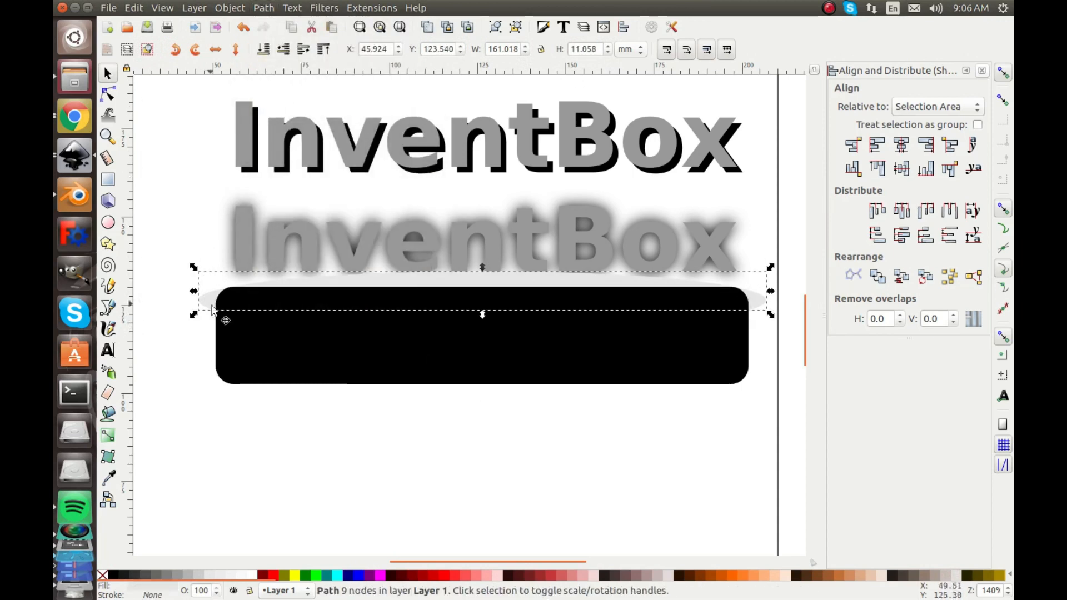
# Step: Try lowering the black rectangle behind the text and moving the trimmed ellipse up, and undo back to the whole ellipse
pyautogui.click(265, 328)
pyautogui.press('pagedown')
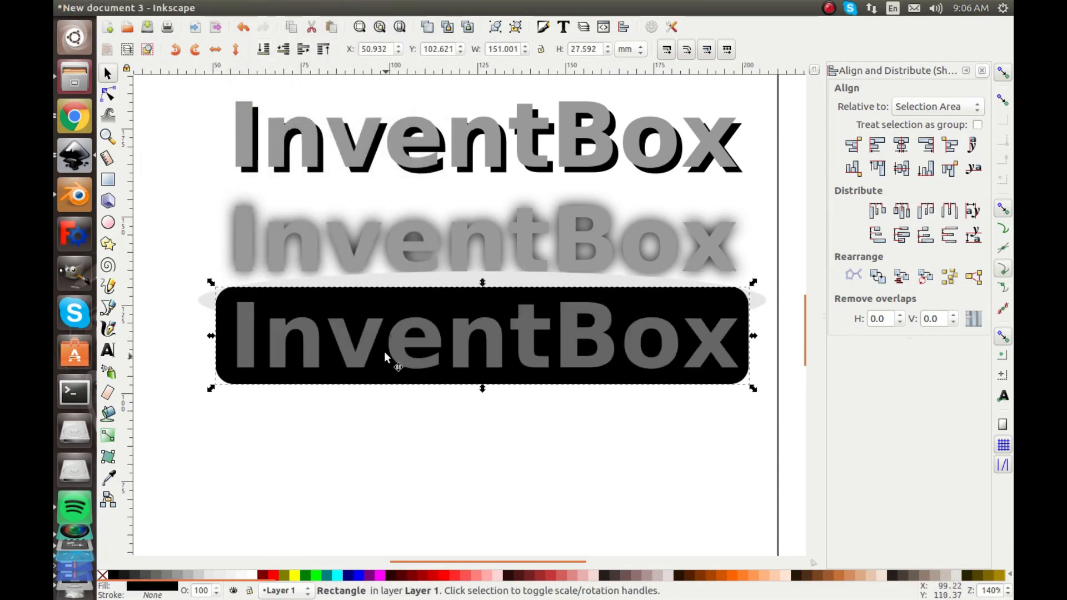
pyautogui.click(430, 278)
pyautogui.moveTo(431, 279); pyautogui.dragTo(438, 249)
pyautogui.hotkey('ctrl', 'z')
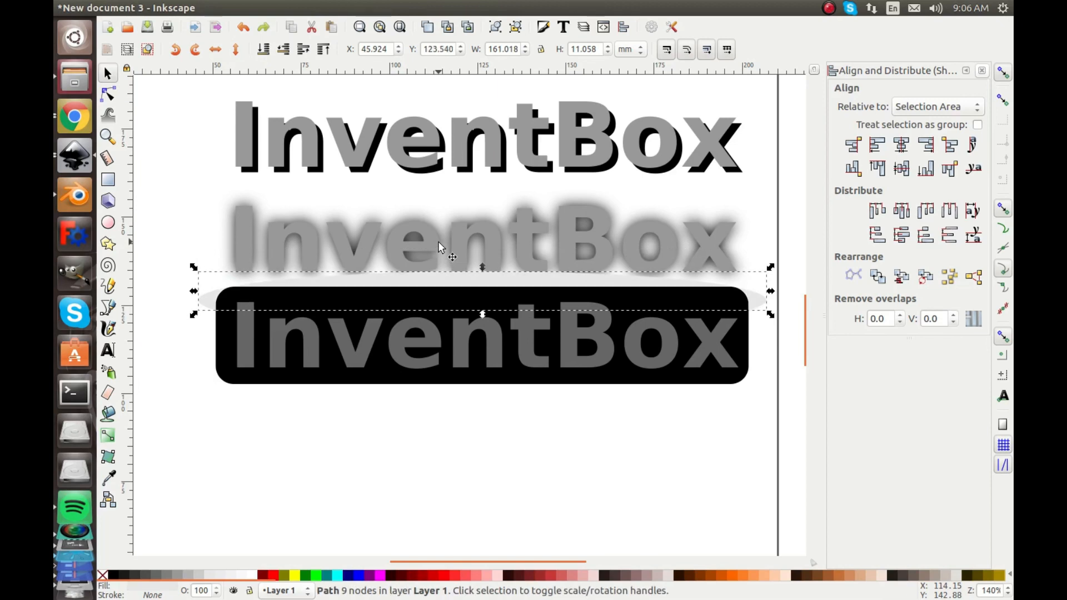
pyautogui.hotkey('ctrl', 'z')
# Step: Intersect the front copy of the black rectangle with the light gray ellipse to form a curved highlight shape
pyautogui.click(449, 310)
pyautogui.doubleClick(456, 280)
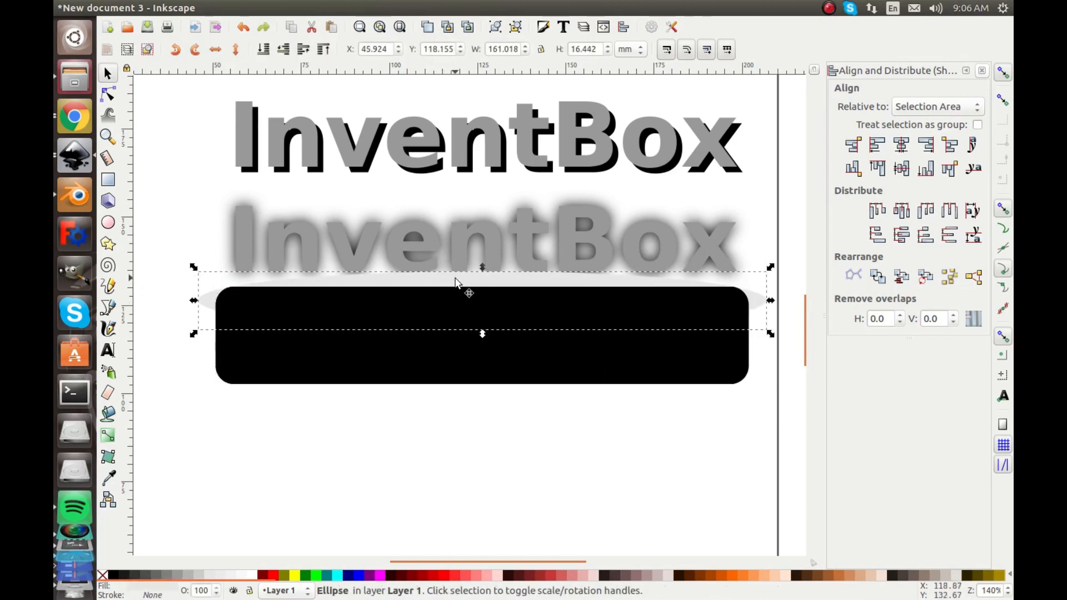
pyautogui.click(108, 74)
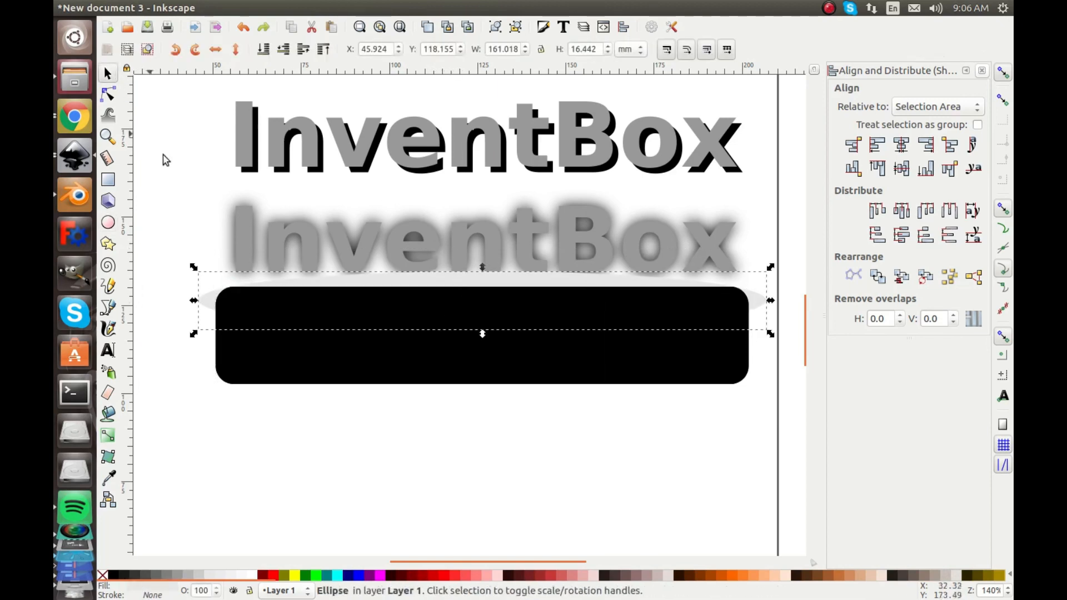
pyautogui.keyDown('shift'); pyautogui.click(285, 345); pyautogui.keyUp('shift')
pyautogui.click(191, 320)
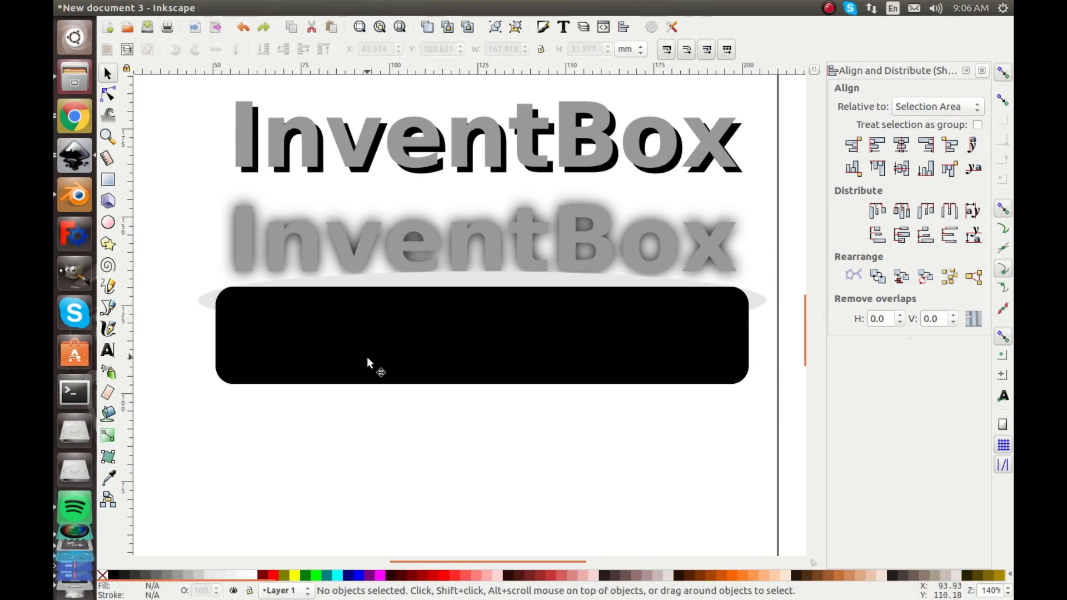
pyautogui.keyDown('shift'); pyautogui.click(393, 300); pyautogui.keyUp('shift')
pyautogui.keyDown('shift'); pyautogui.click(409, 276); pyautogui.keyUp('shift')
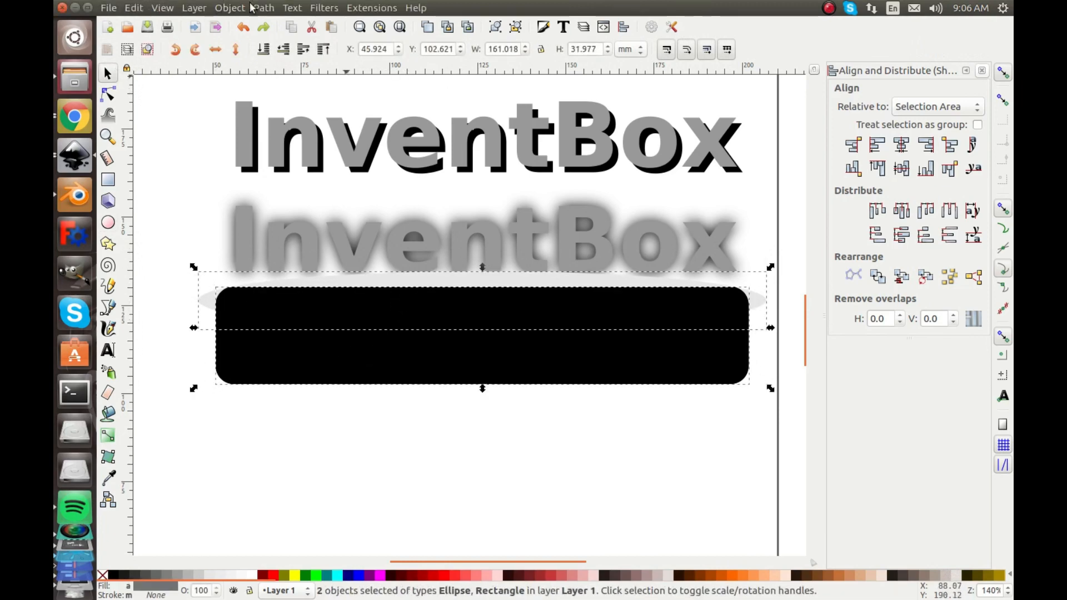
pyautogui.click(264, 8)
pyautogui.click(285, 121)
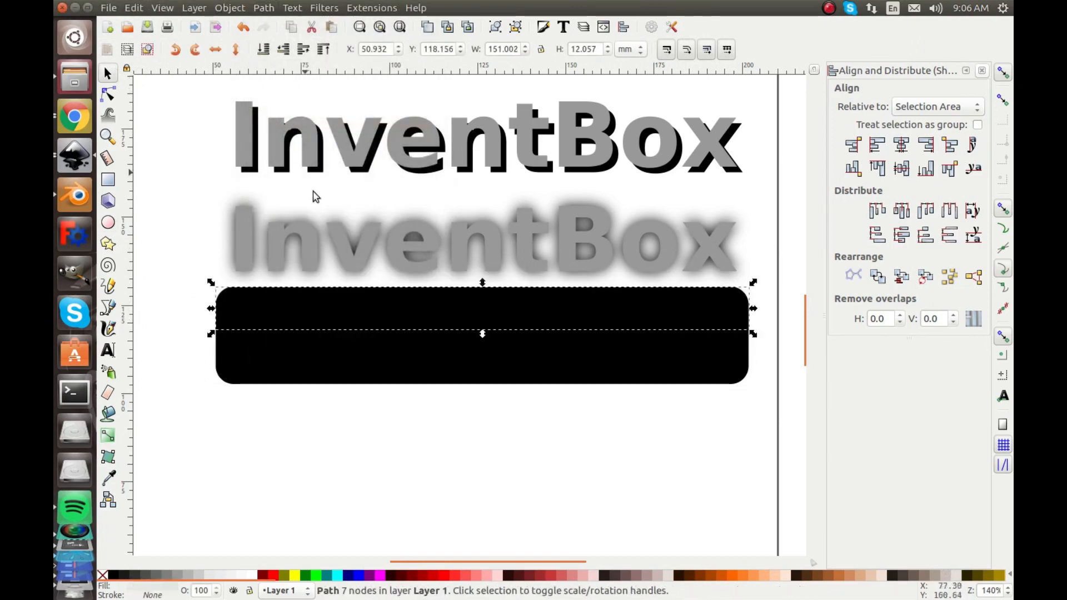
# Step: Lower the remaining black rectangle to the bottom, behind the third text and the highlight shape
pyautogui.click(384, 364)
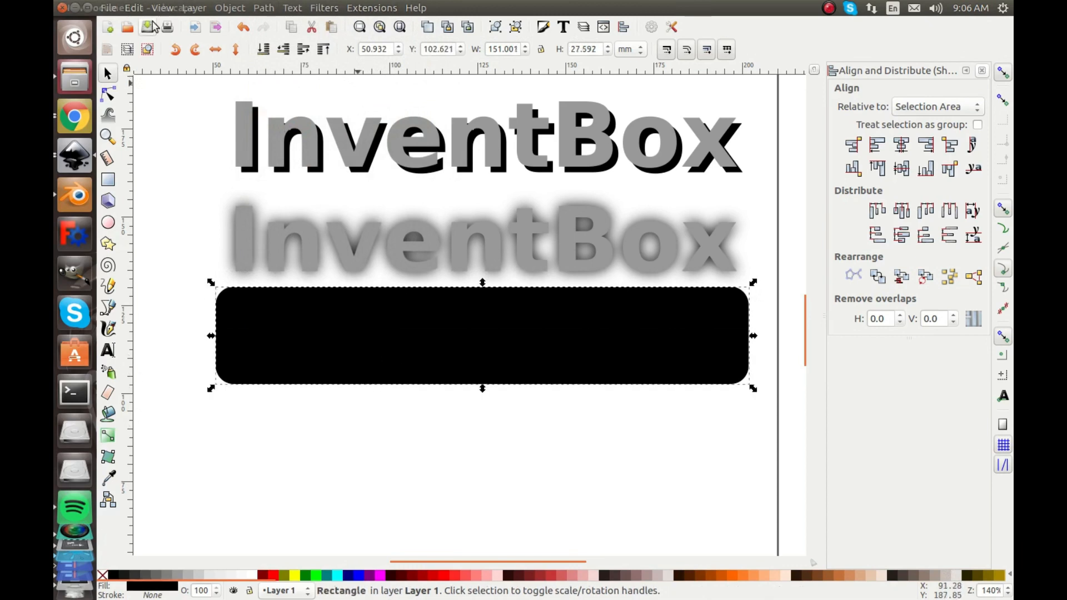
pyautogui.click(264, 49)
pyautogui.click(171, 309)
# Step: Set the opacity of the light gray highlight shape to 43%
pyautogui.click(365, 304)
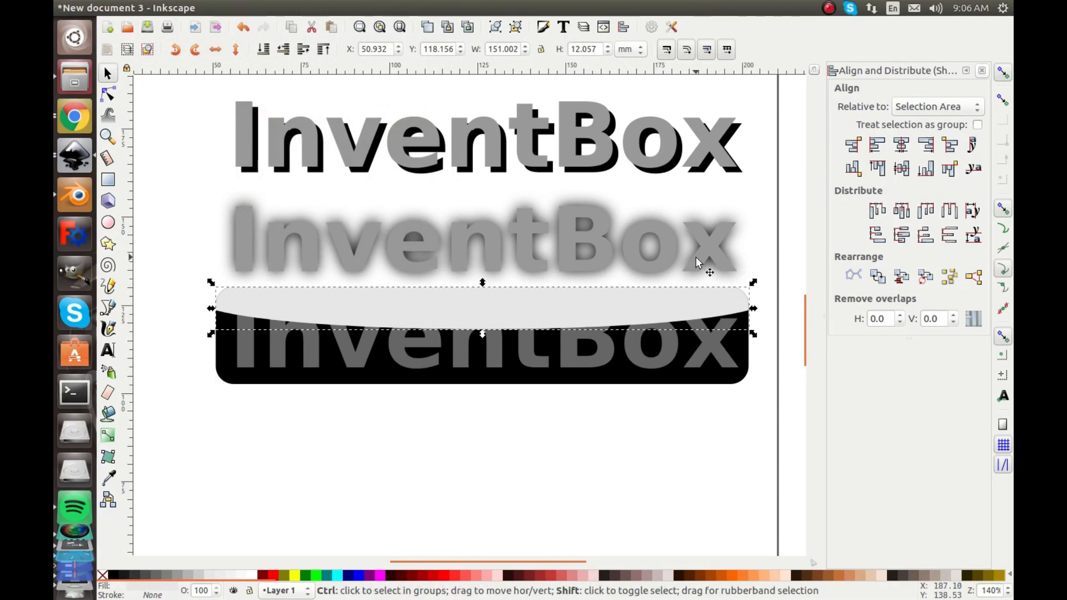
pyautogui.hotkey('ctrl', 'shift', 'f')
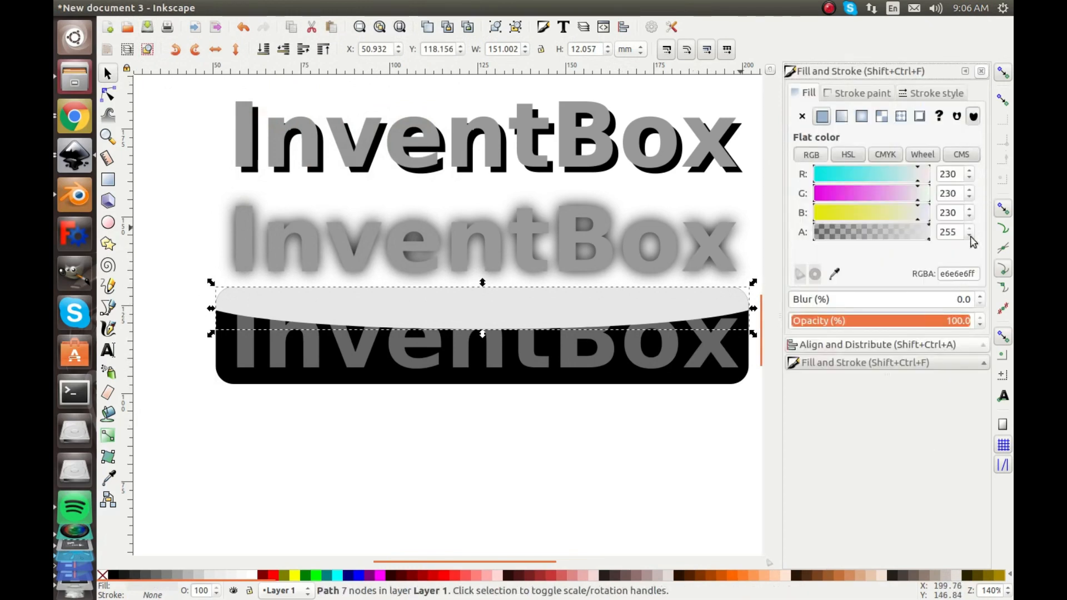
pyautogui.click(980, 327)
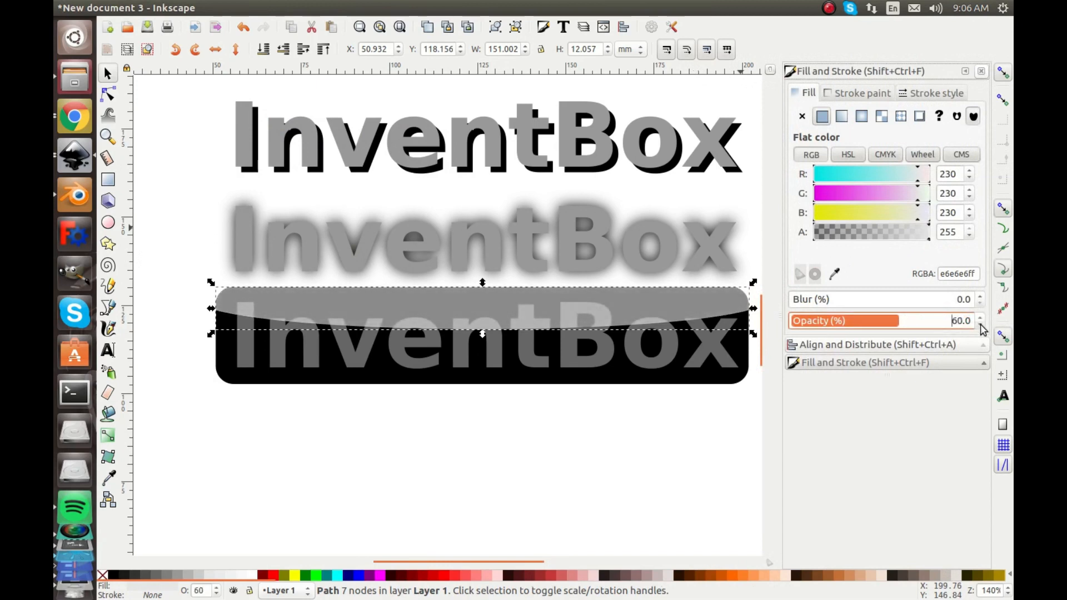
pyautogui.moveTo(980, 328); pyautogui.dragTo(981, 329)
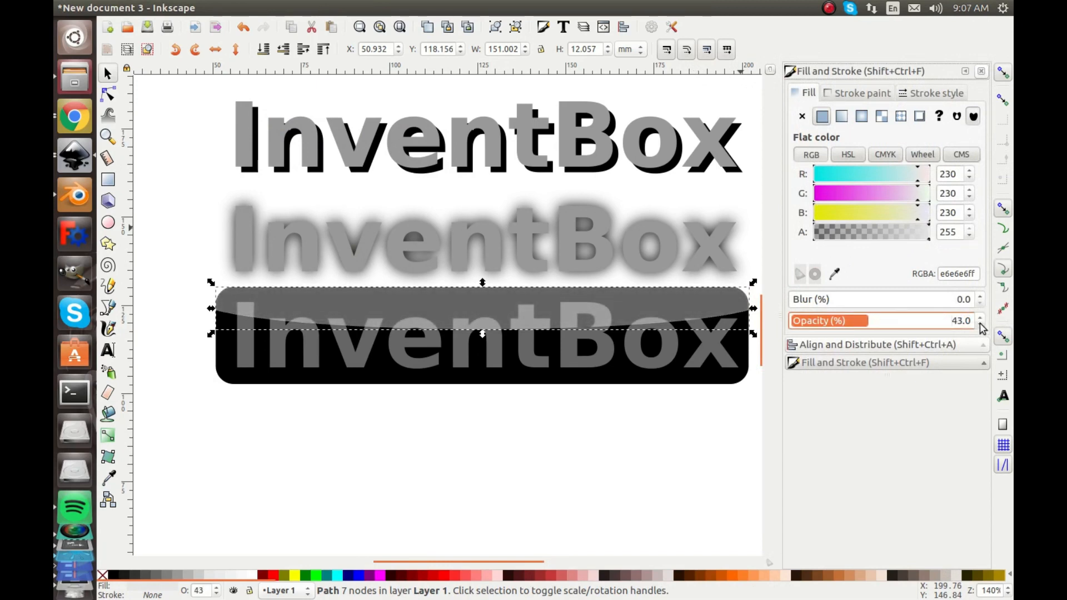
# Step: Set the opacity of the curved light gray highlight shape to 22%
pyautogui.click(980, 326)
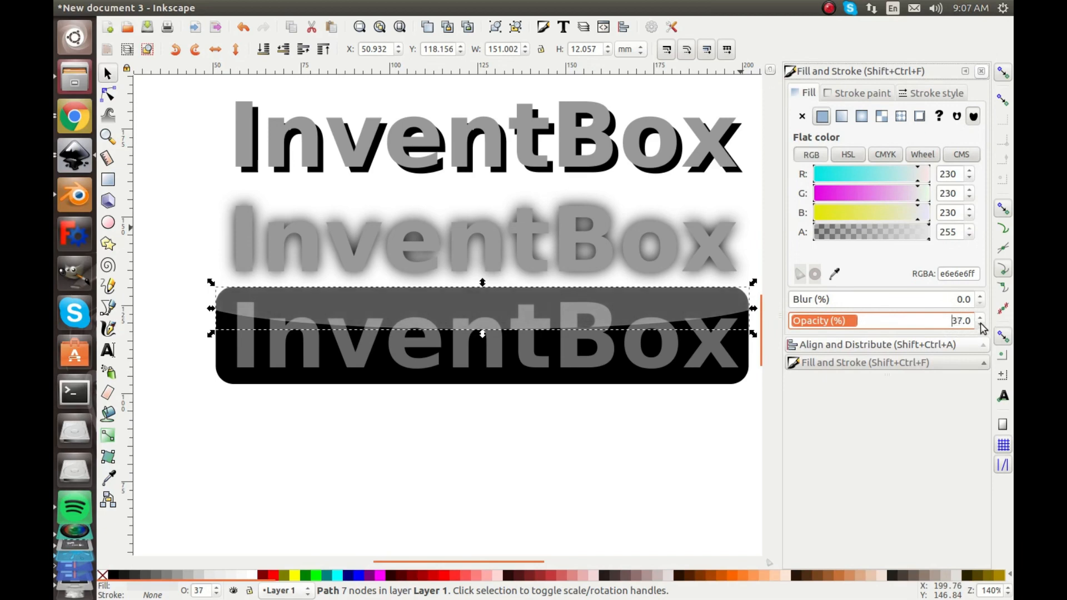
pyautogui.moveTo(980, 328); pyautogui.dragTo(980, 328)
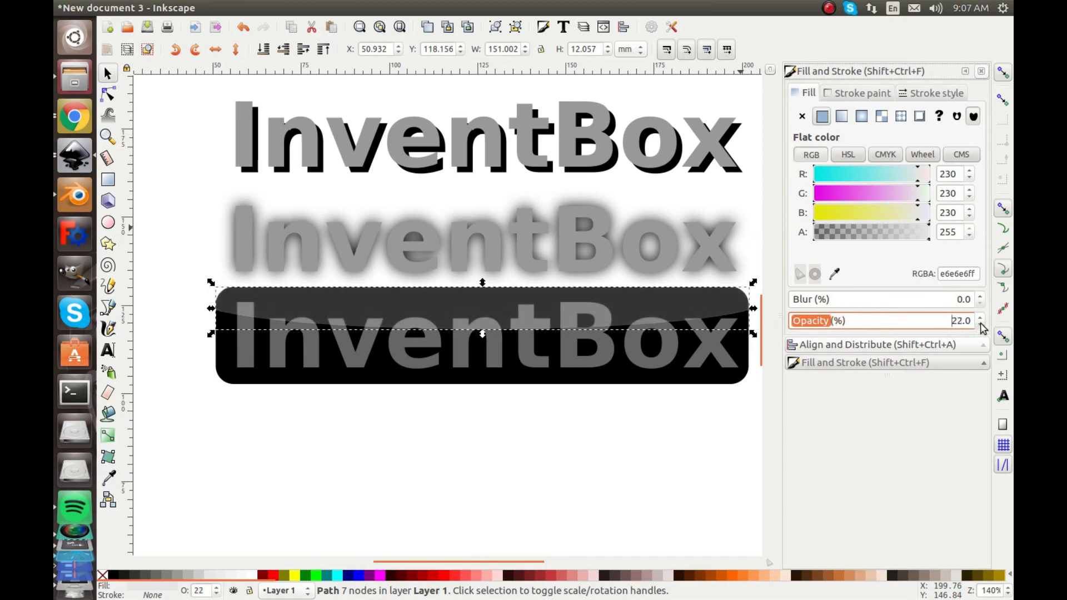
pyautogui.click(638, 417)
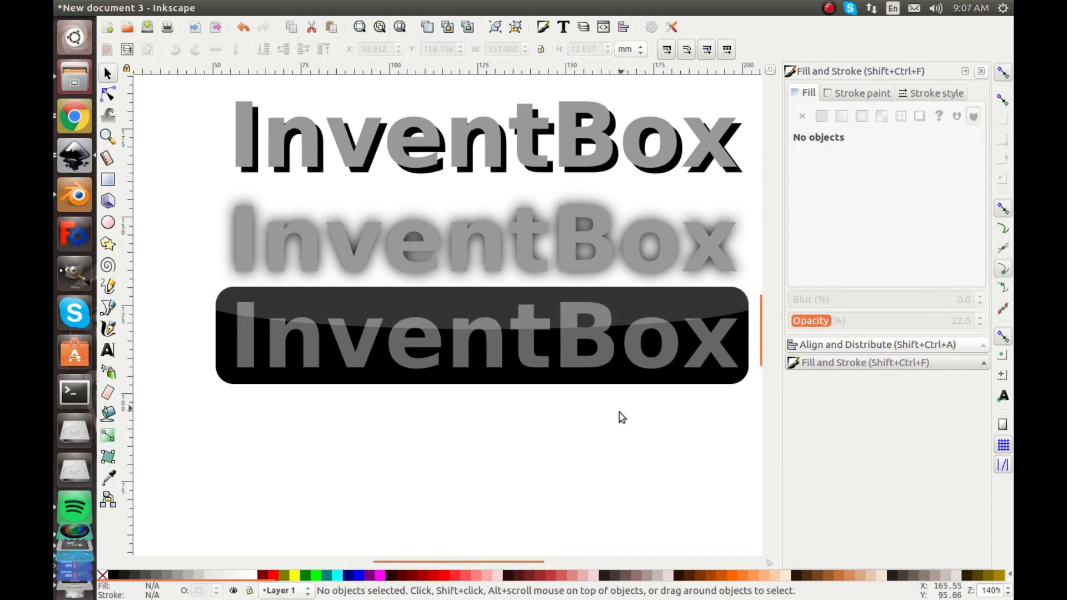
# Step: Duplicate the black rounded rectangle behind the third text and lower the copy to the bottom, behind the text and highlight
pyautogui.moveTo(568, 445); pyautogui.dragTo(540, 466)
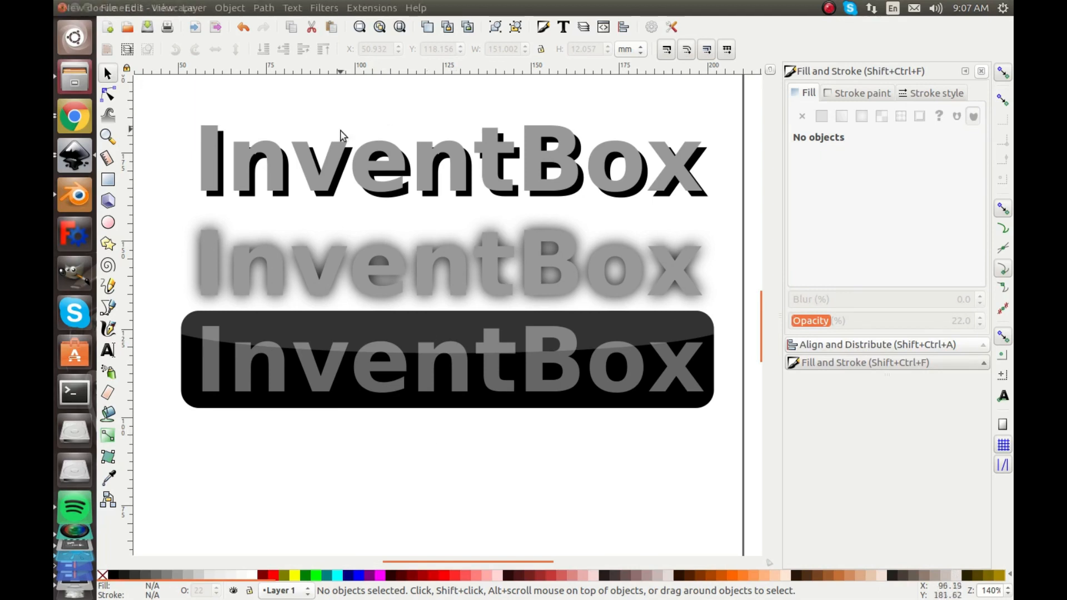
pyautogui.click(587, 395)
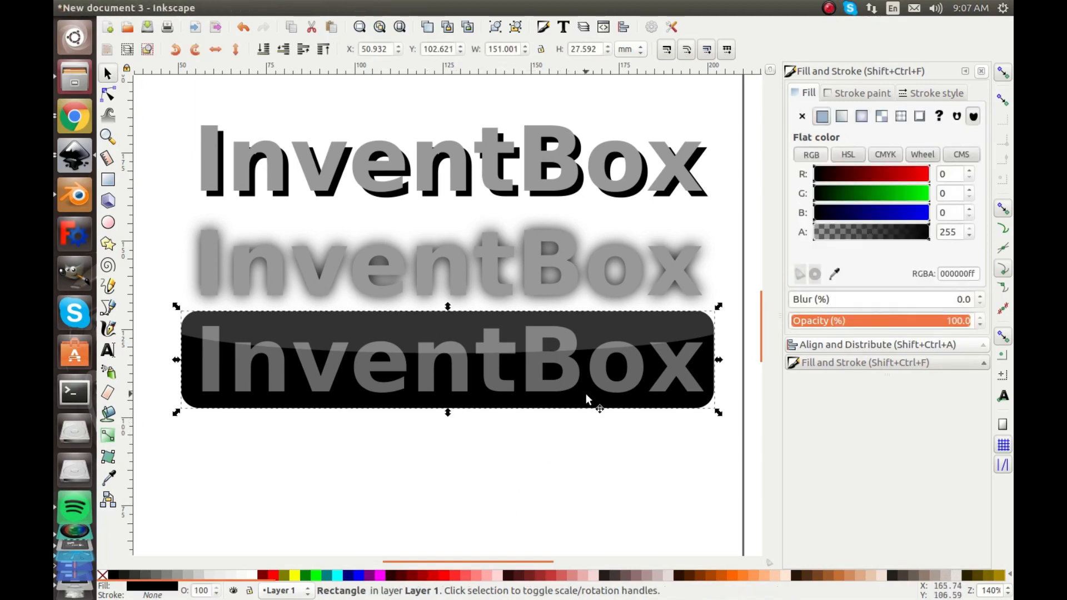
pyautogui.hotkey('ctrl', 'd')
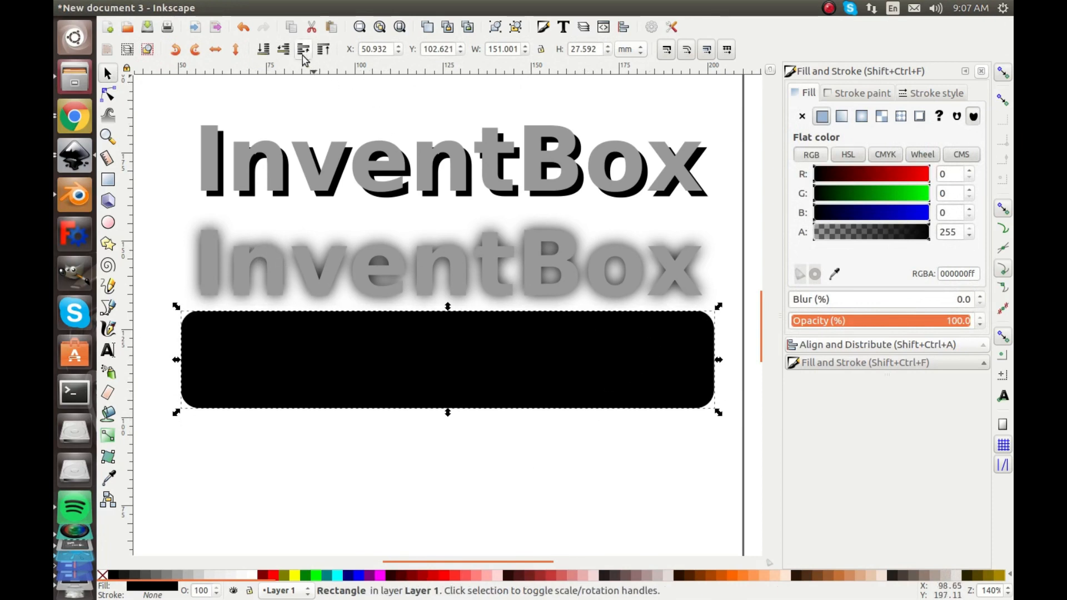
pyautogui.click(272, 51)
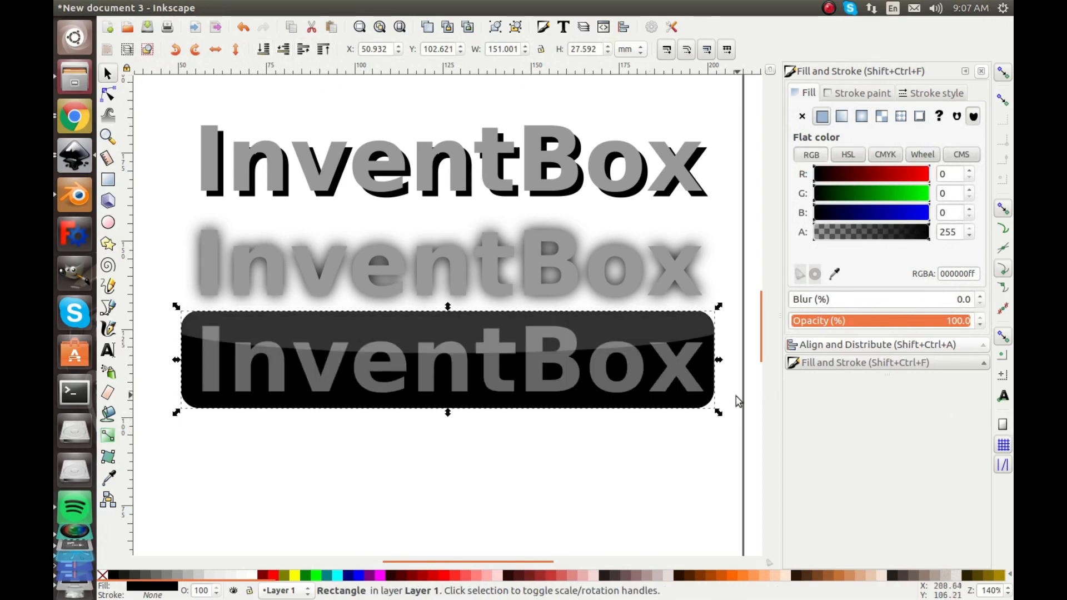
# Step: Fill the front one of the two stacked rounded rectangles with gray 999999
pyautogui.click(623, 419)
pyautogui.click(638, 404)
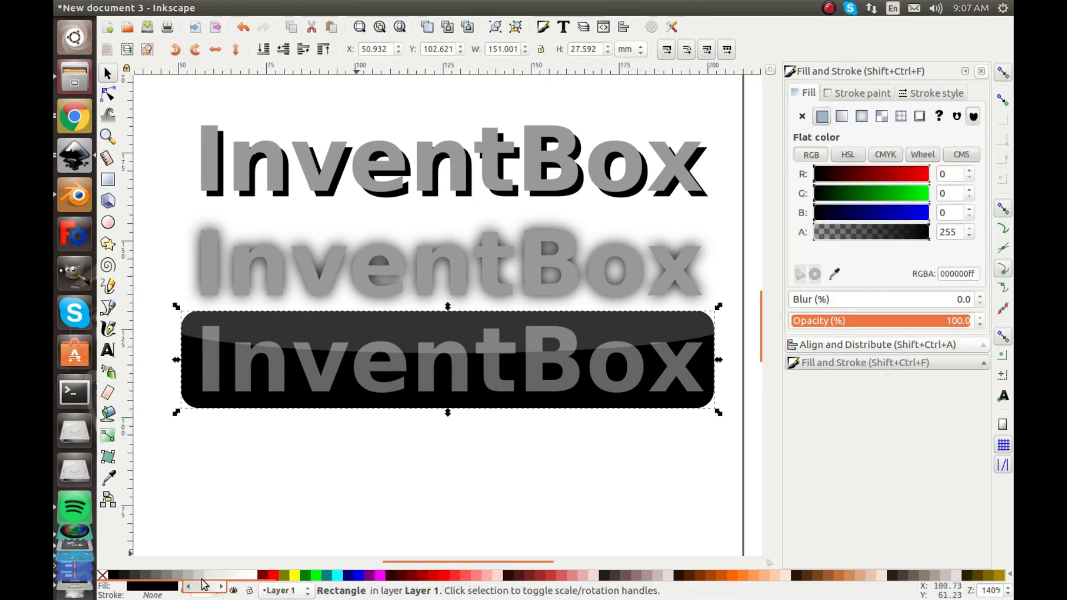
pyautogui.click(173, 579)
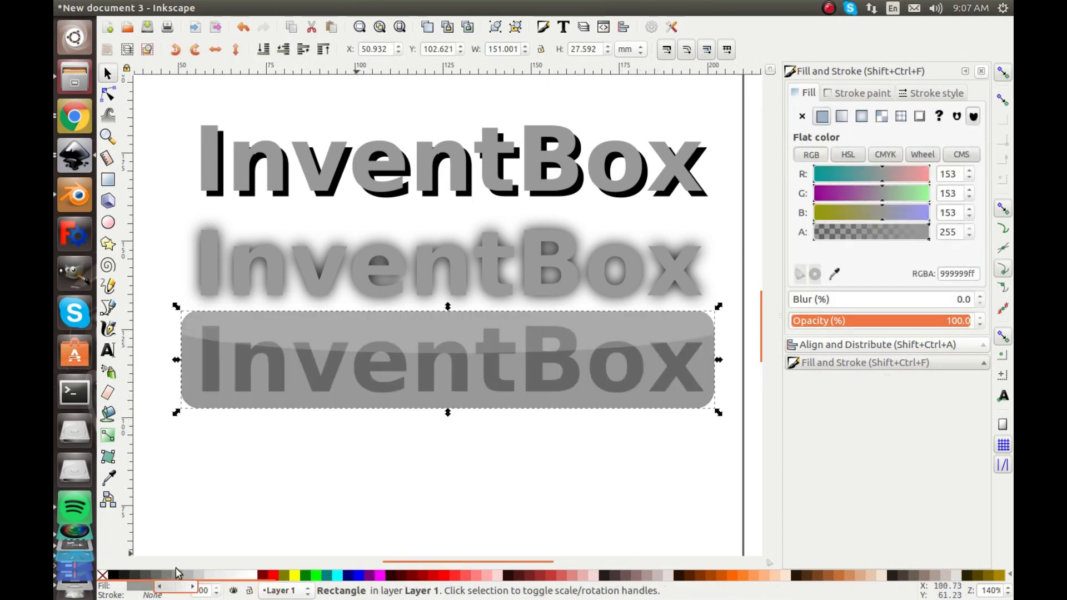
# Step: Try moving the gray rectangle down off the black one, and undo the move
pyautogui.moveTo(492, 401); pyautogui.dragTo(480, 419)
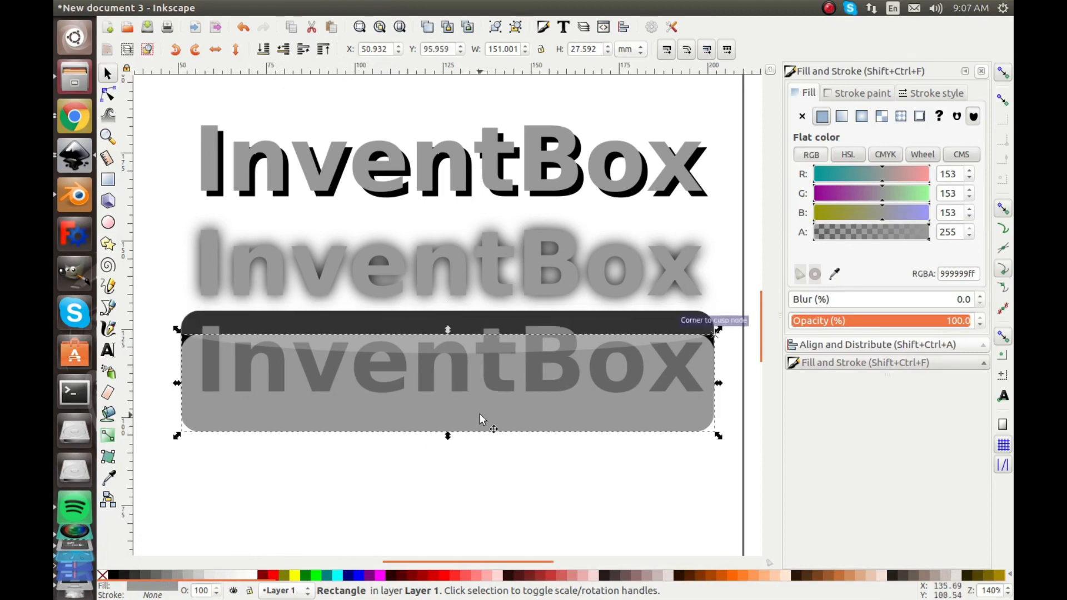
pyautogui.click(467, 316)
pyautogui.hotkey('ctrl', 'z')
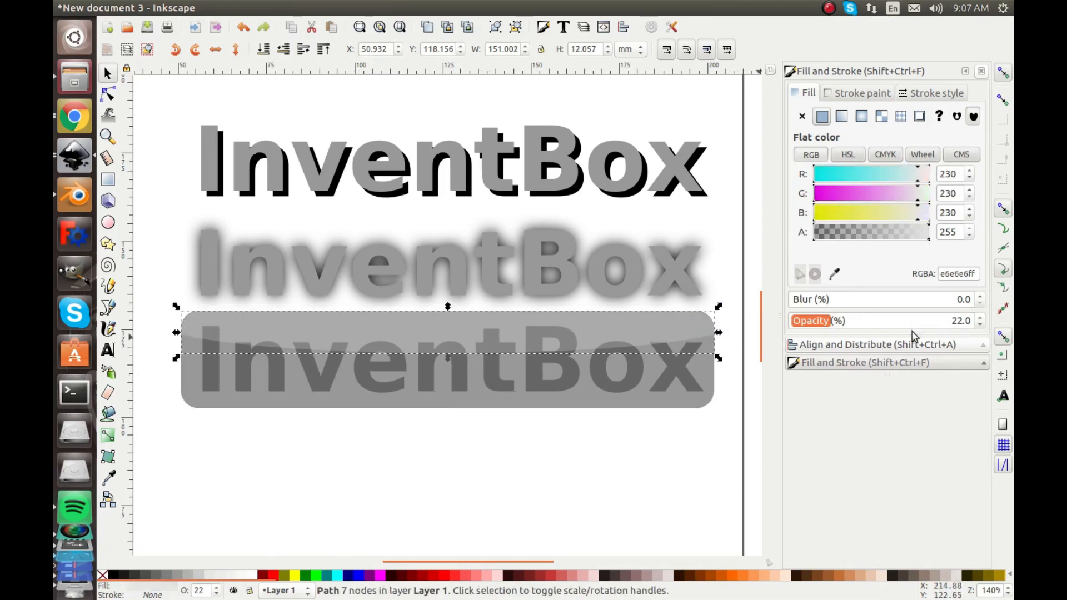
pyautogui.click(981, 295)
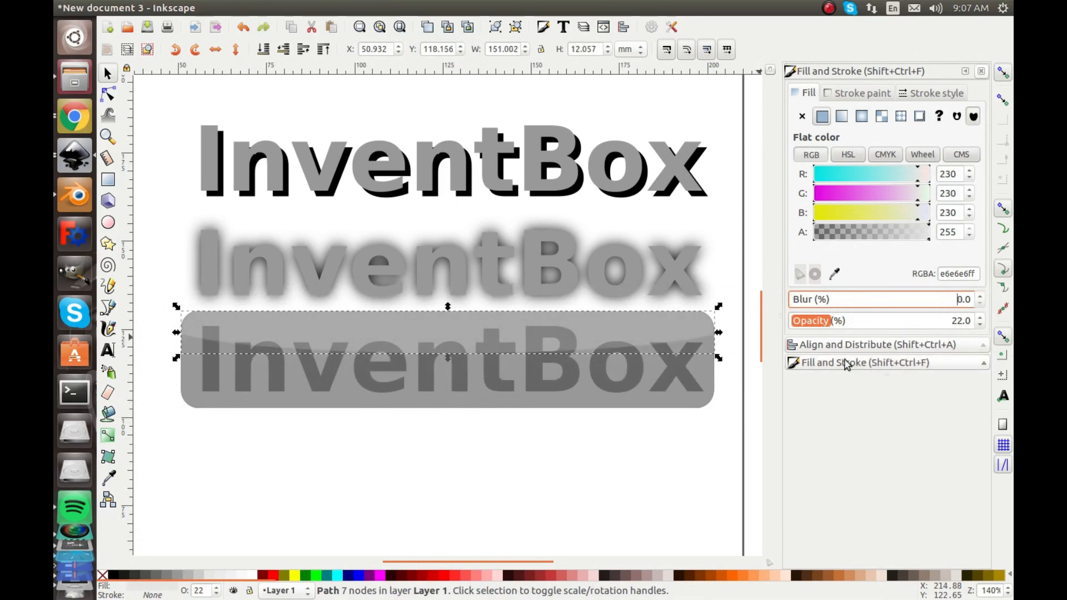
# Step: Try raising the black rectangle in front of the gray one and moving the third text up, and undo these changes
pyautogui.click(699, 404)
pyautogui.moveTo(624, 399); pyautogui.dragTo(664, 373)
pyautogui.click(643, 399)
pyautogui.hotkey('ctrl', 'z')
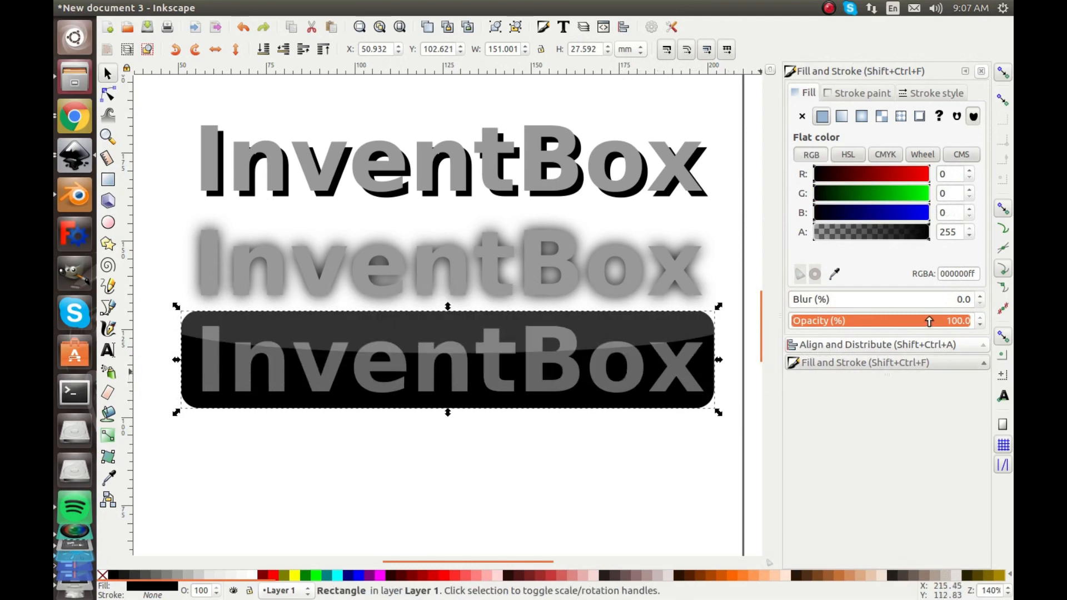
pyautogui.press('Home')
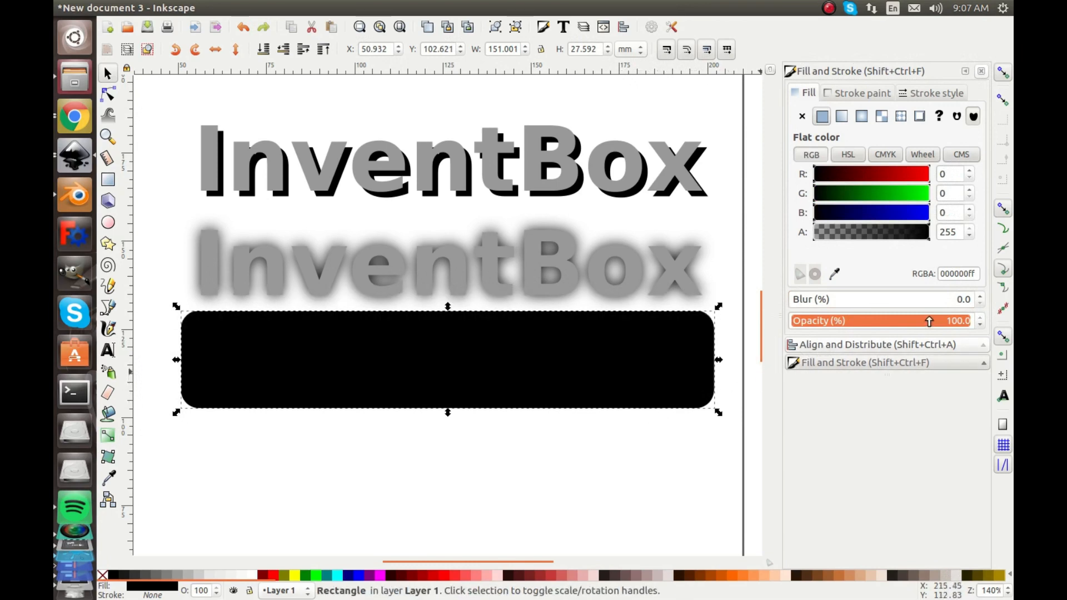
pyautogui.hotkey('ctrl', 'z')
pyautogui.hotkey('ctrl', 'z')
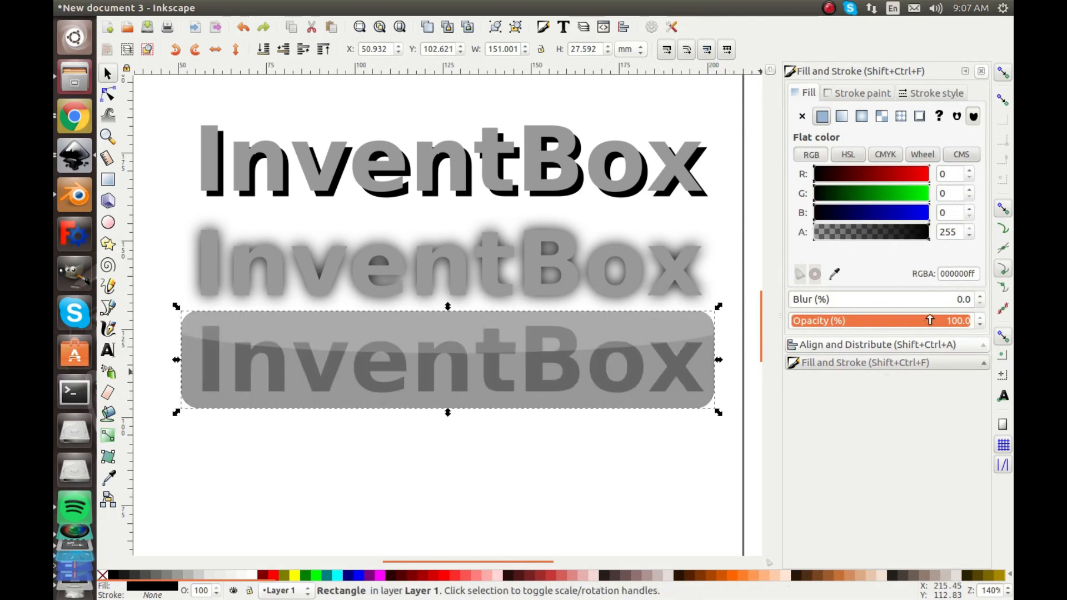
pyautogui.moveTo(600, 392); pyautogui.dragTo(592, 361)
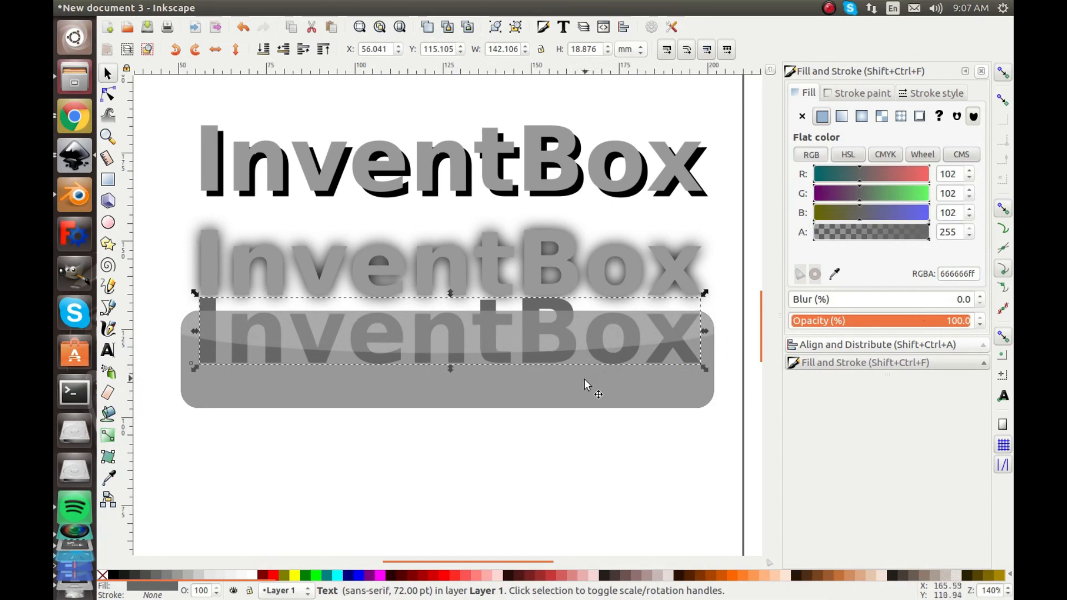
pyautogui.hotkey('ctrl', 'z')
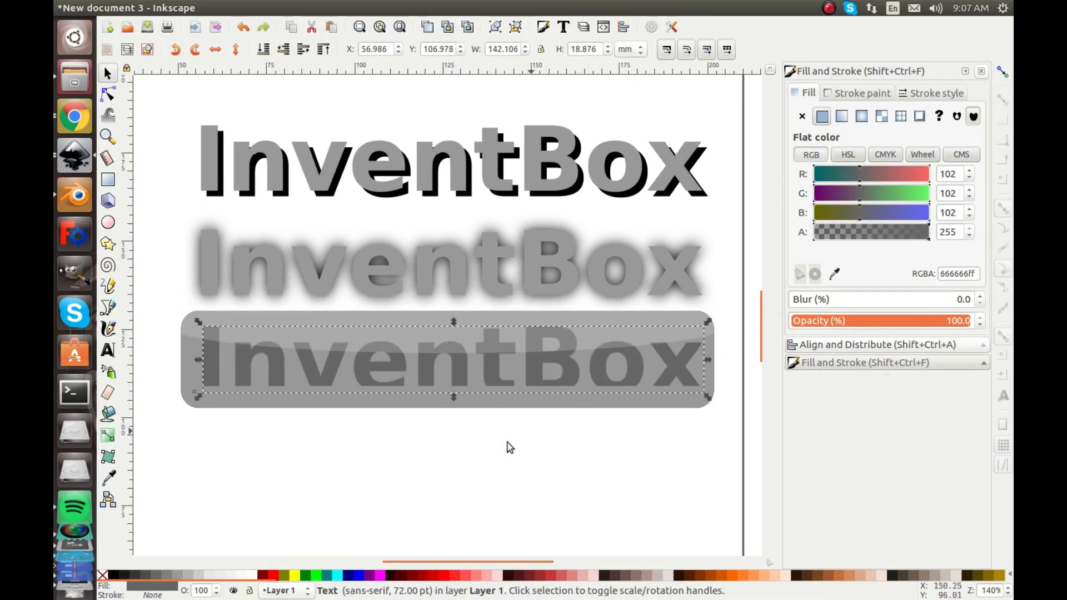
# Step: Temporarily shift the gray rectangle to select the black one behind it, undo the shift, and set the black rectangle's blur to 5%
pyautogui.click(458, 478)
pyautogui.moveTo(535, 391); pyautogui.dragTo(564, 373)
pyautogui.click(528, 398)
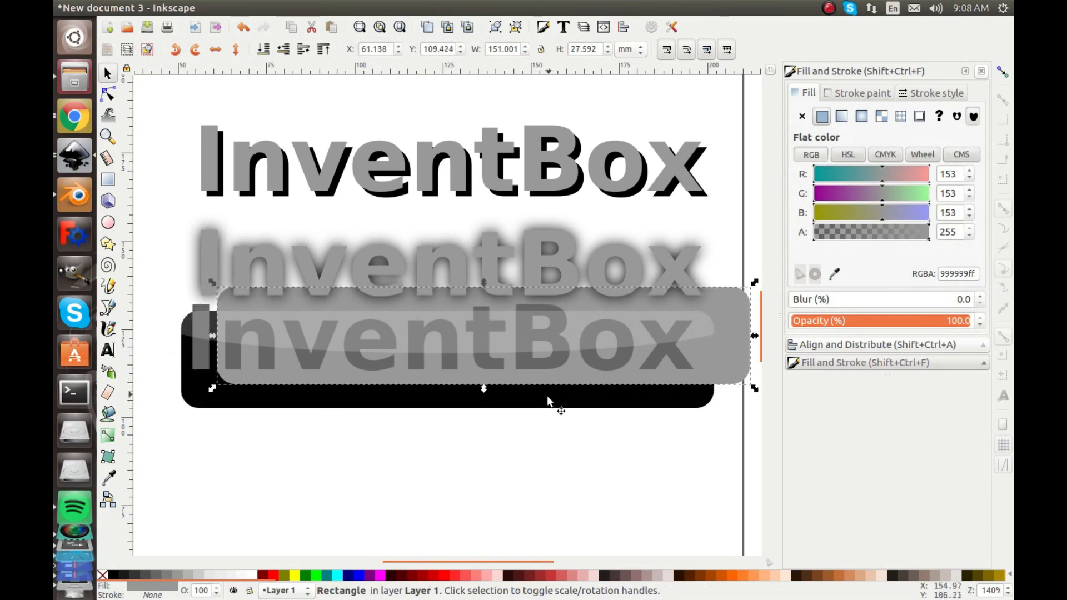
pyautogui.click(548, 393)
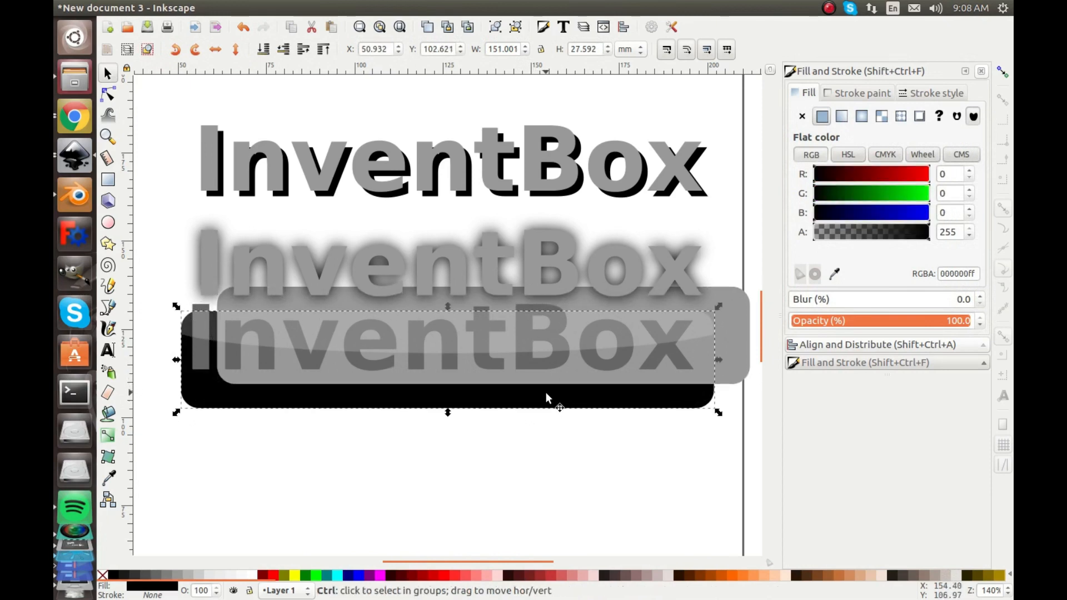
pyautogui.hotkey('ctrl', 'z')
pyautogui.hotkey('ctrl', 'z')
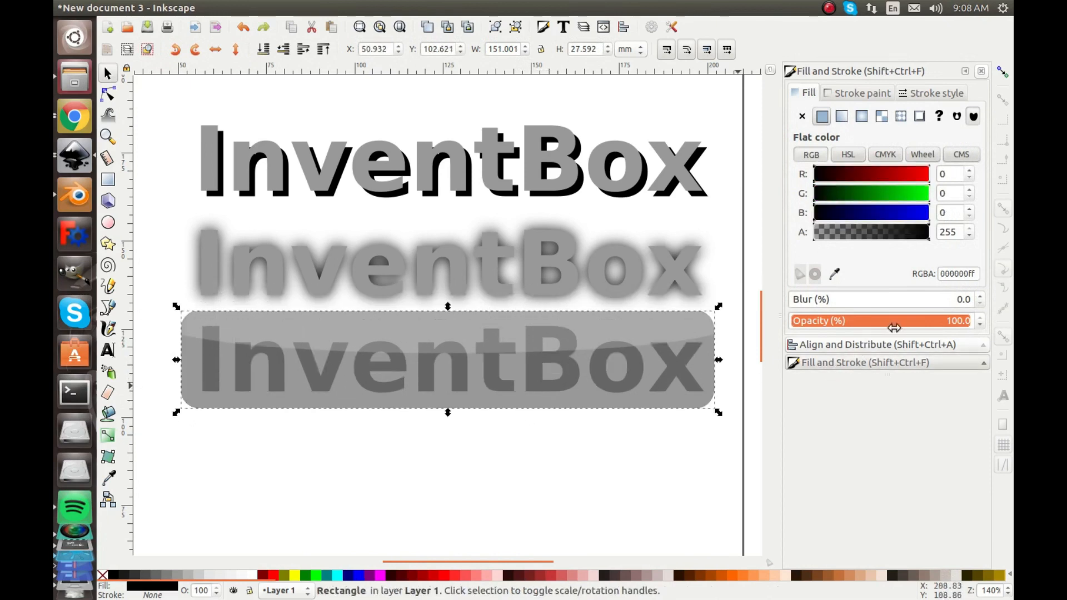
pyautogui.click(980, 296)
pyautogui.click(982, 296)
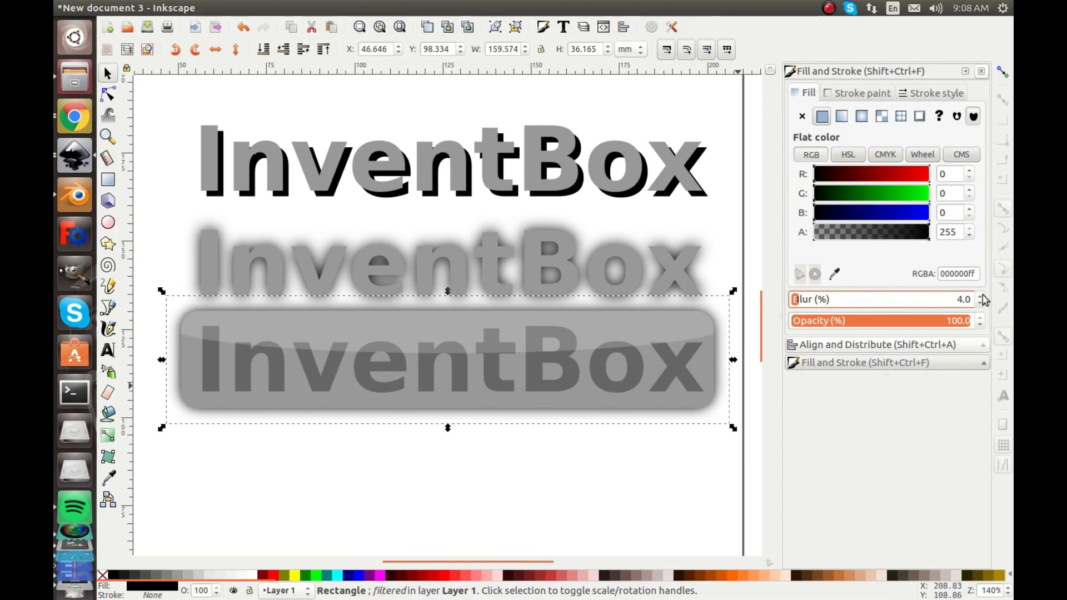
pyautogui.click(981, 296)
pyautogui.click(646, 456)
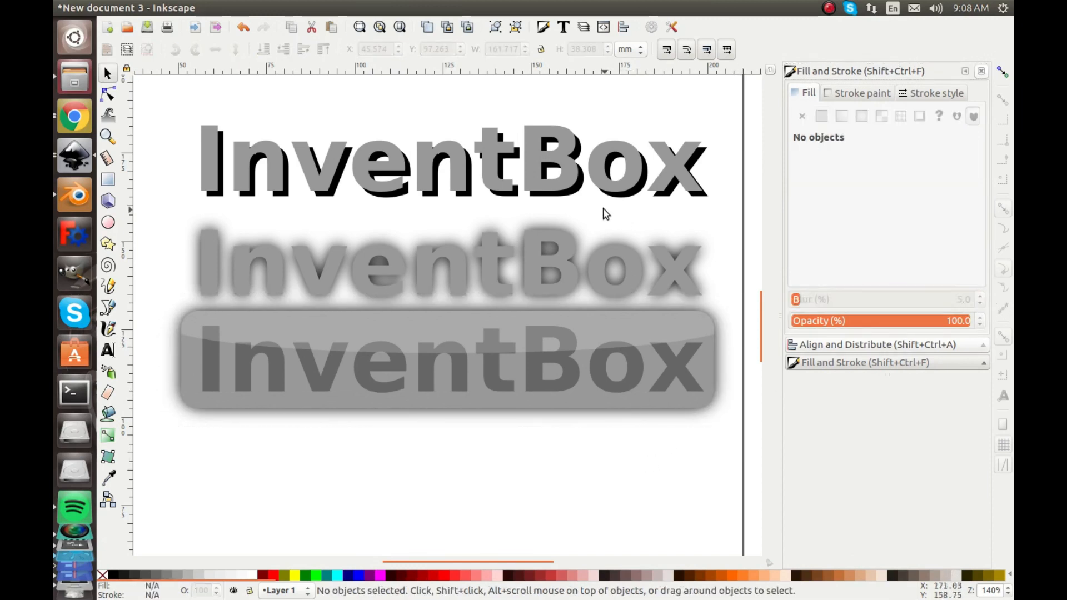
# Step: Set the blur of the black shadow behind the first InventBox text to 1%
pyautogui.click(594, 189)
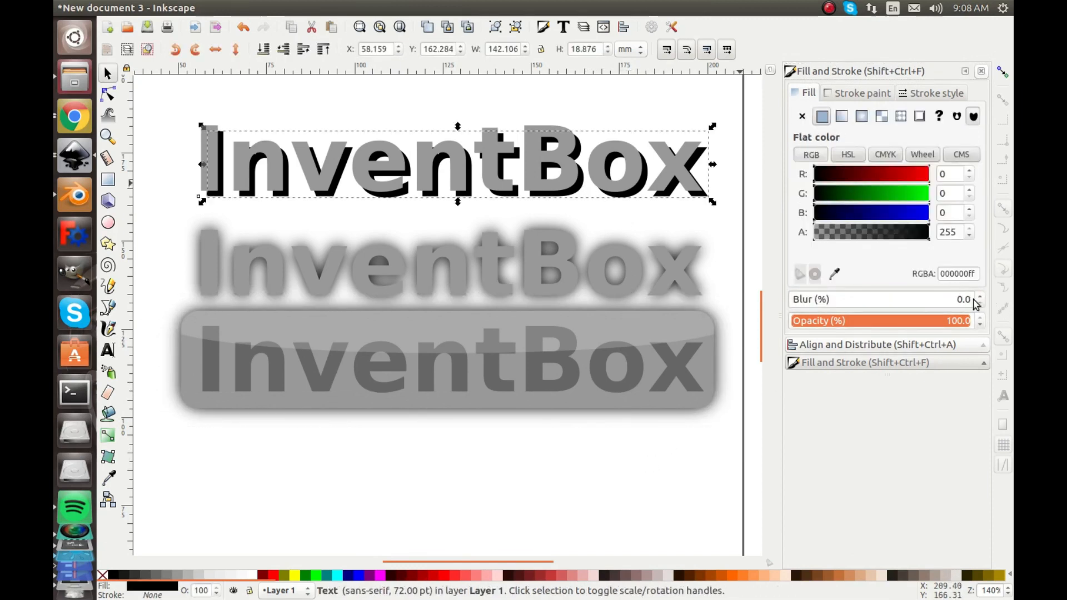
pyautogui.click(981, 296)
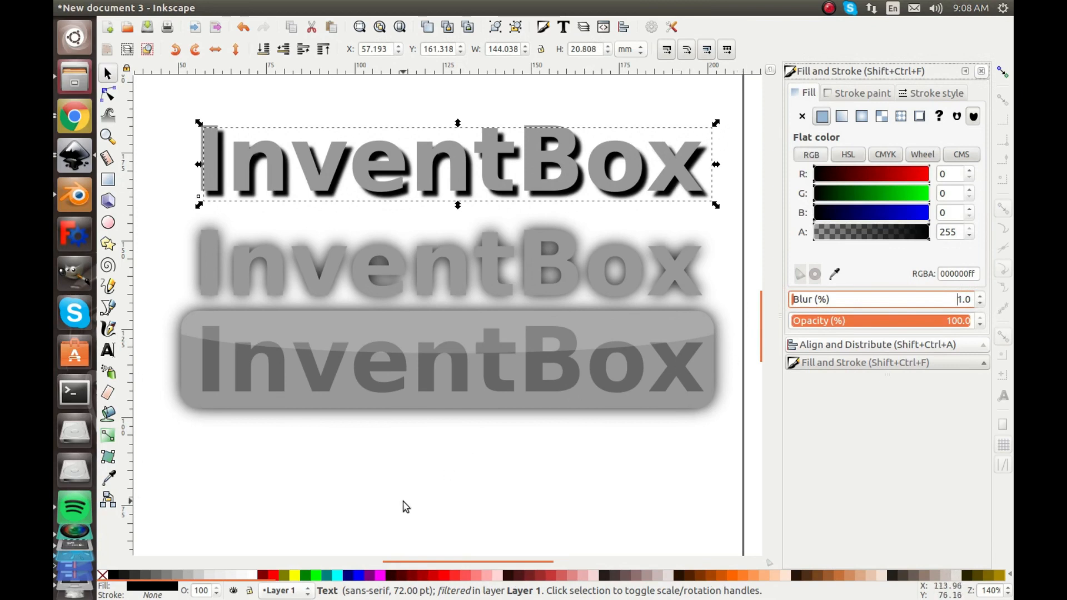
pyautogui.click(418, 477)
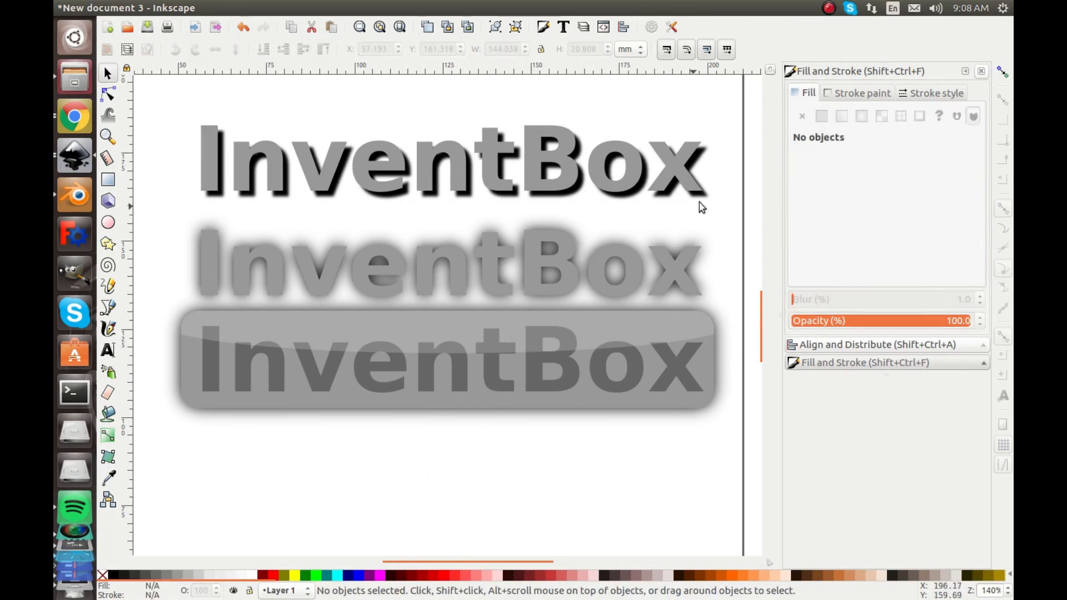
# Step: Select the gray rounded rectangle behind the third InventBox text
pyautogui.click(570, 380)
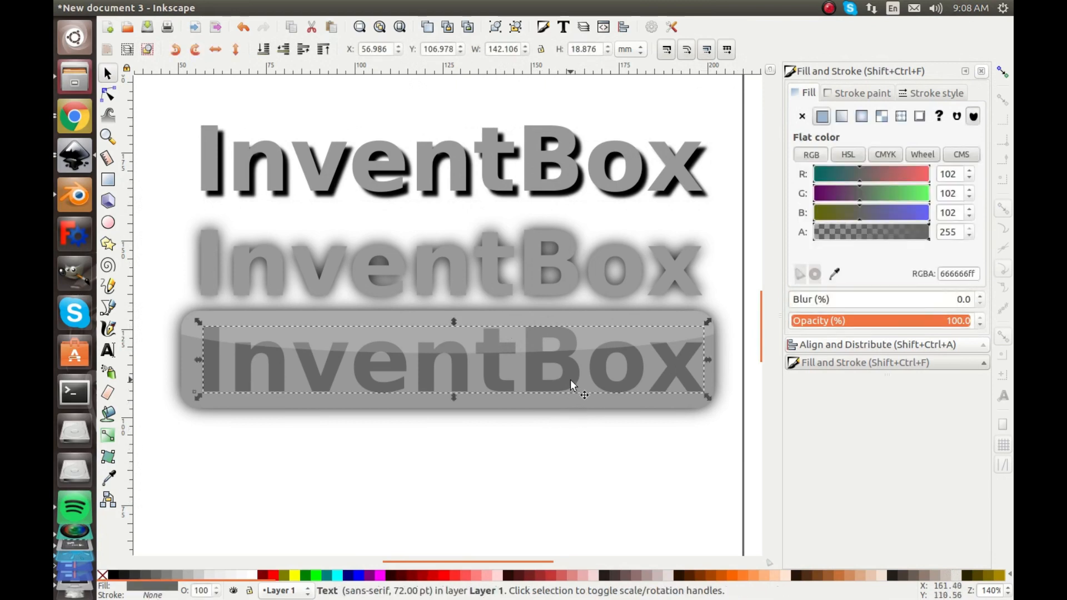
pyautogui.click(558, 402)
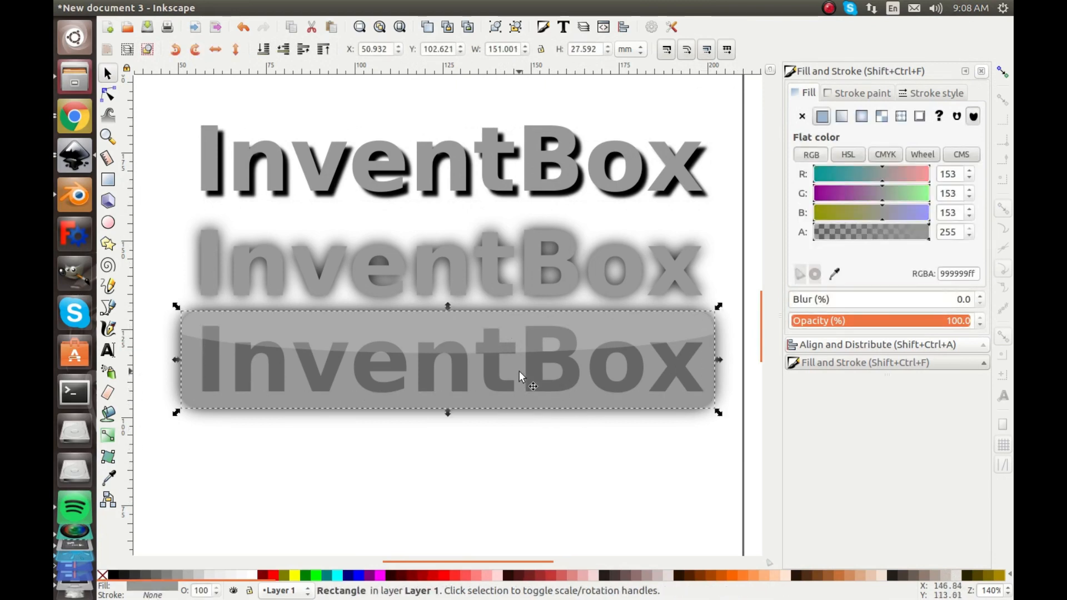